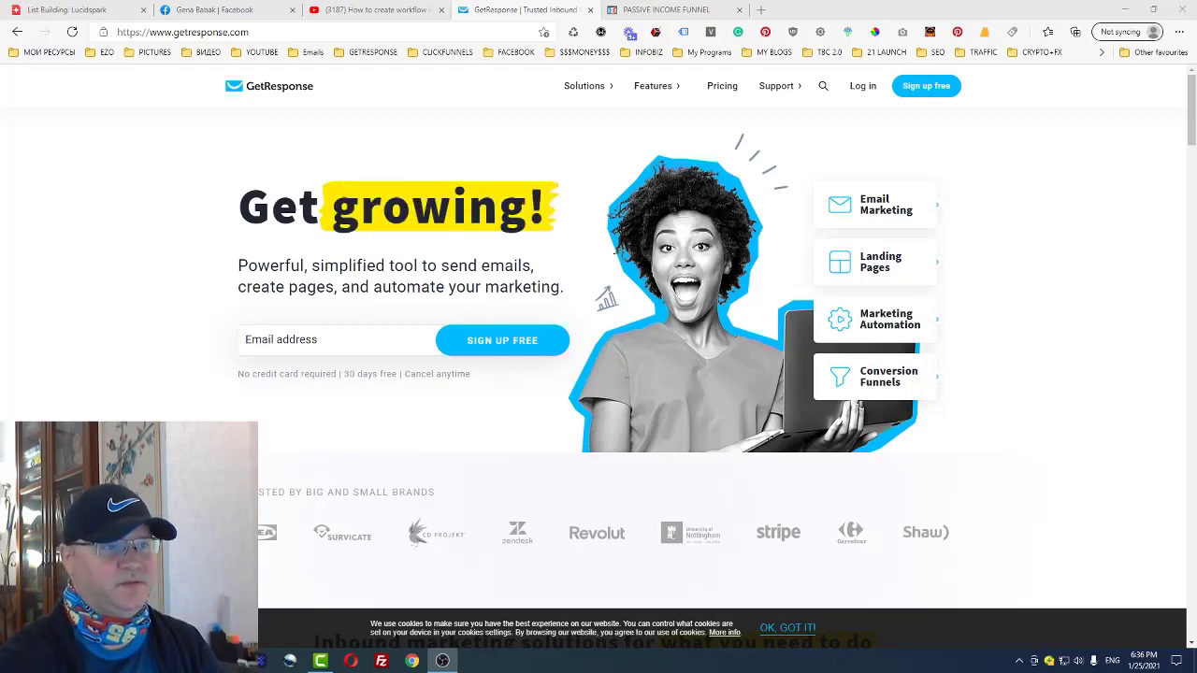
View the Passive Income Funnel landing page, then return to the GetResponse home page.
left_click(662, 9)
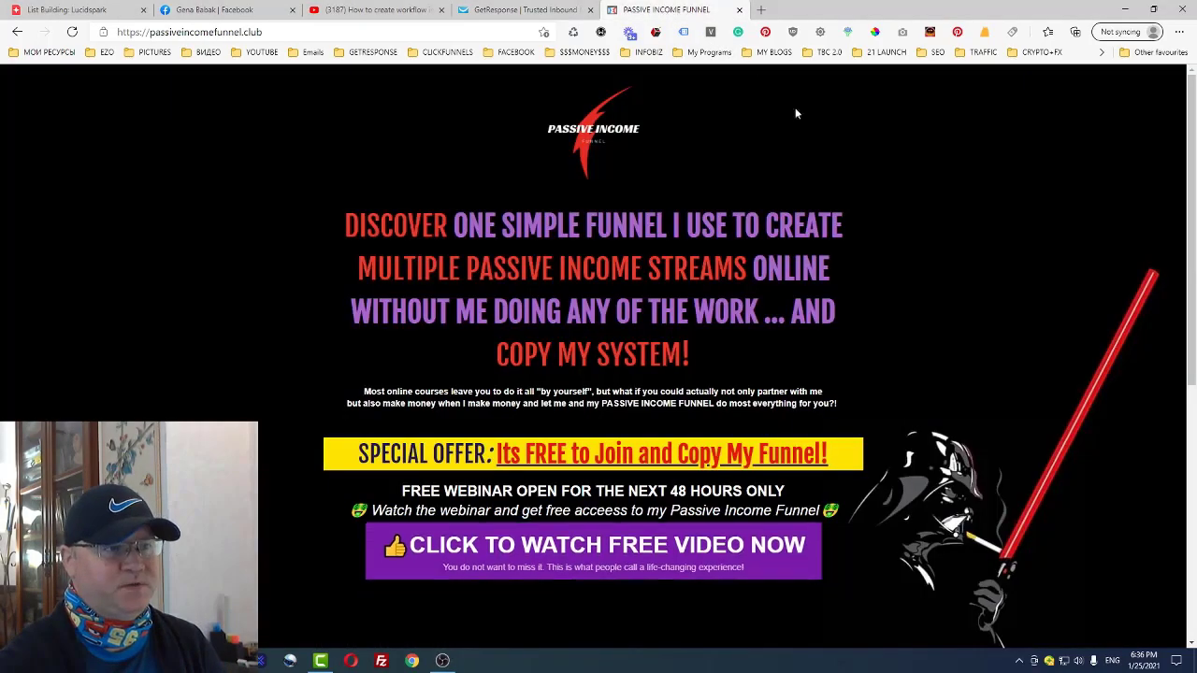
scroll(967, 243, "down", 2)
scroll(967, 243, "up", 2)
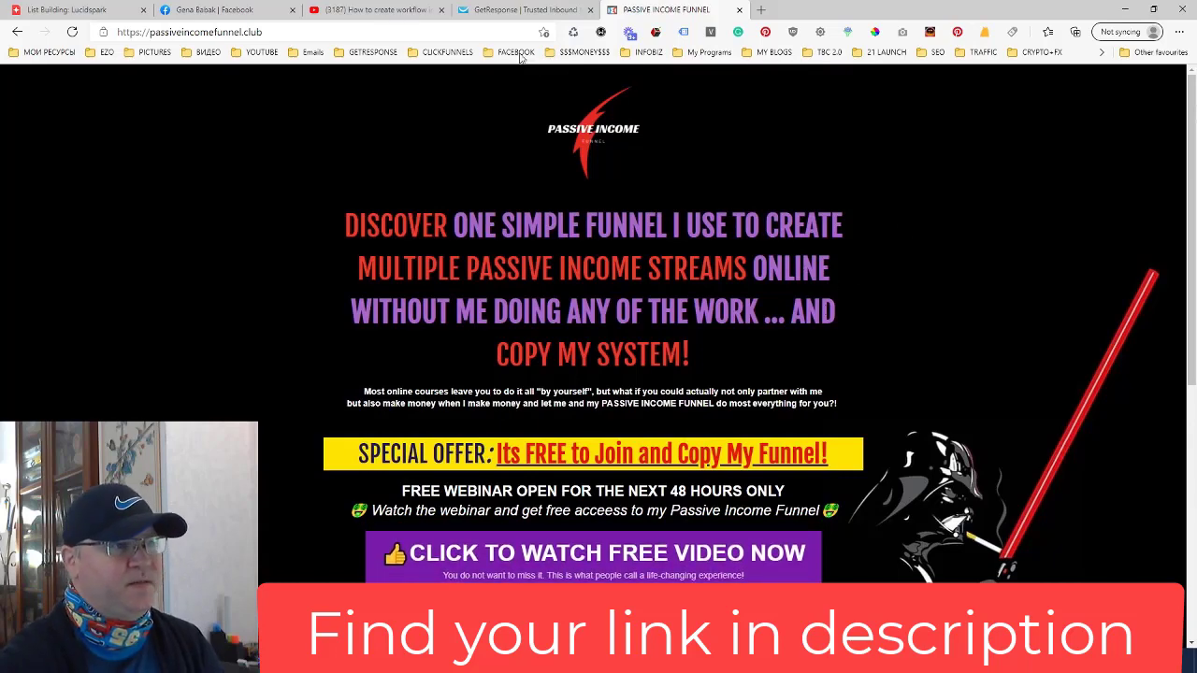
mouse_move(455, 74)
left_click(520, 16)
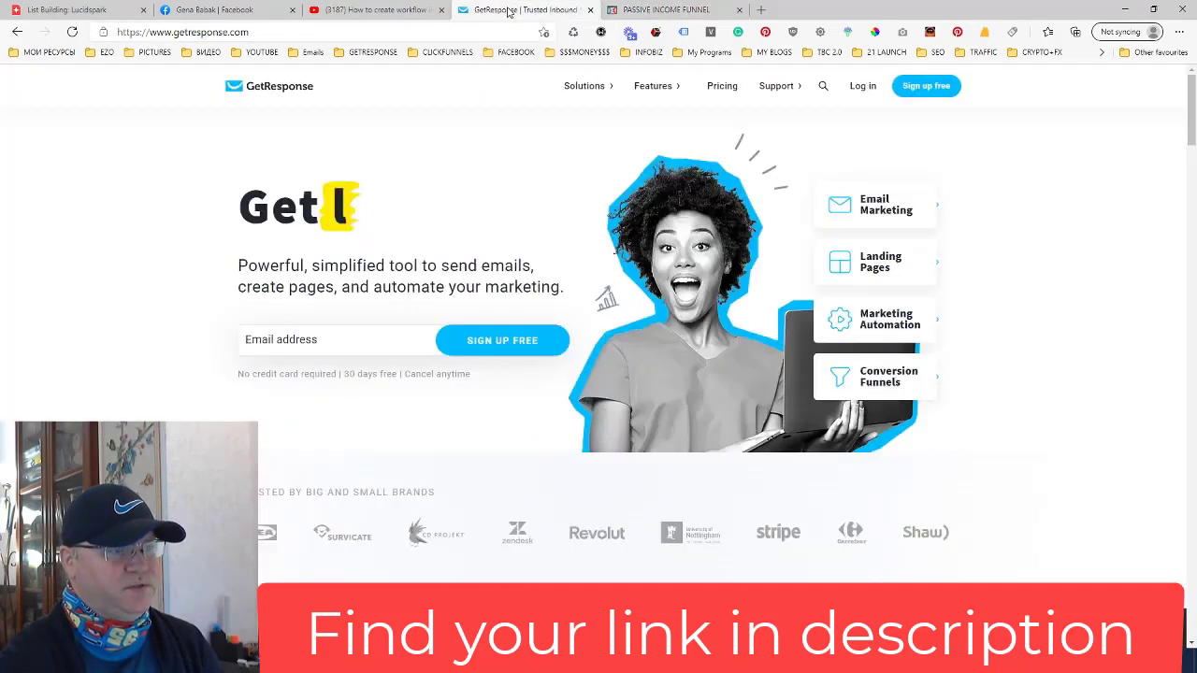
Open the GetResponse account dashboard from the saved GETRESPONSE bookmarks and go to the Automation workflows list.
left_click(371, 52)
left_click(379, 75)
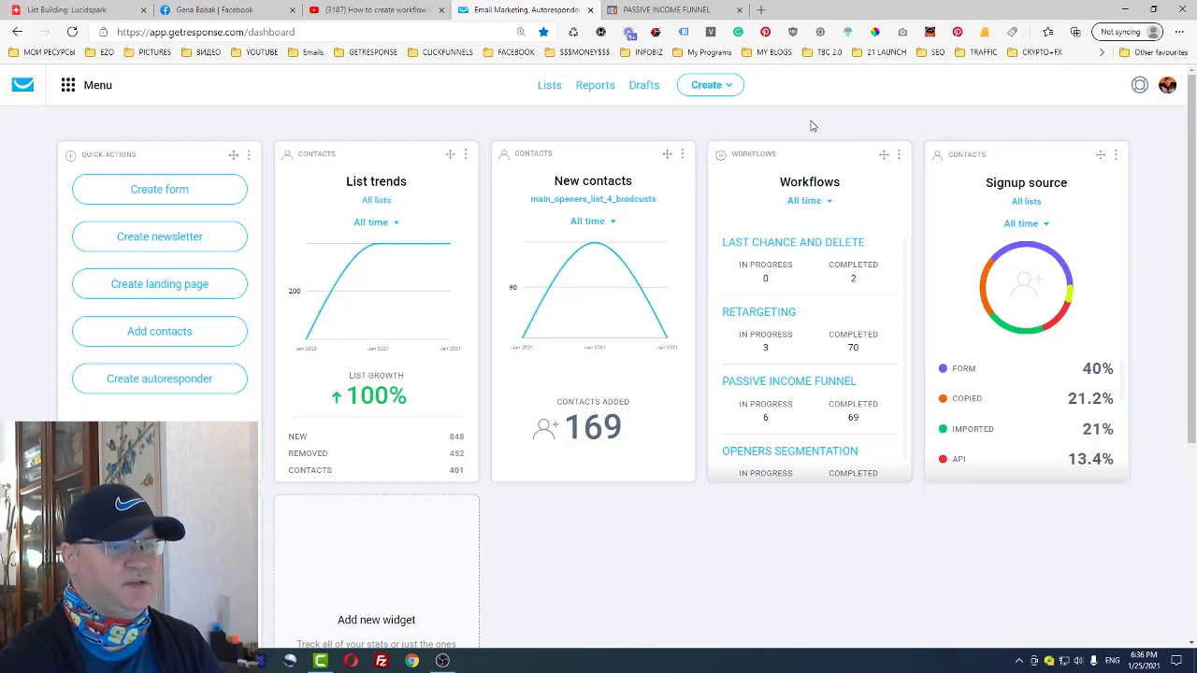
left_click(68, 85)
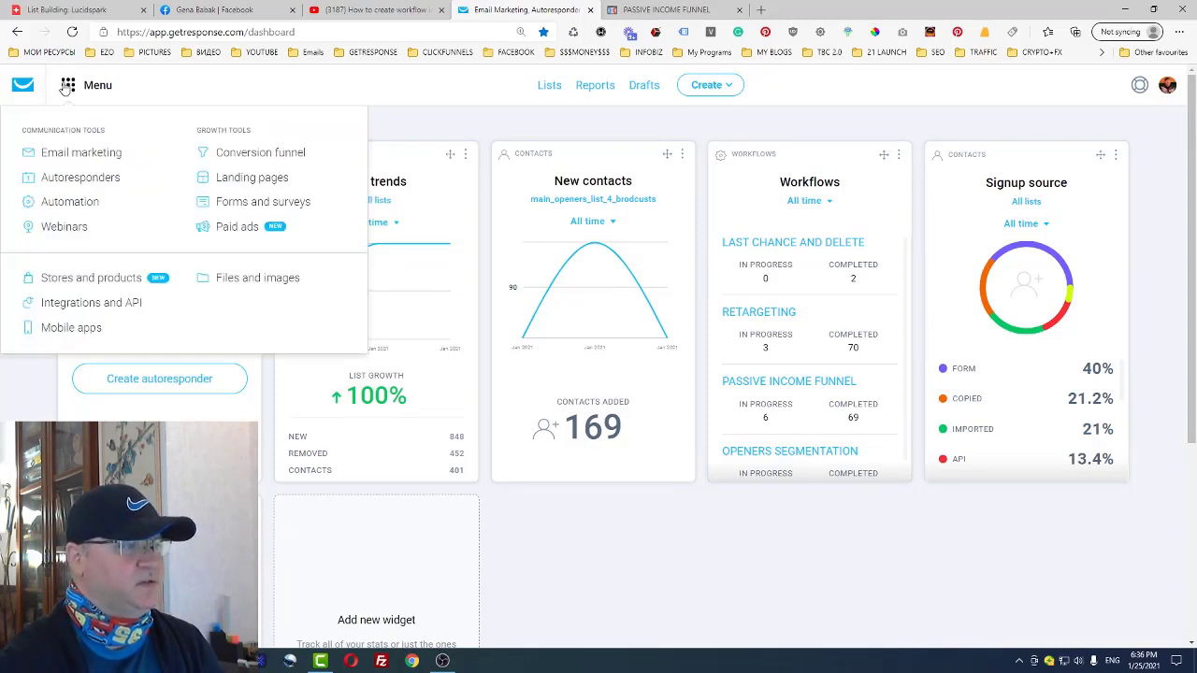
left_click(74, 209)
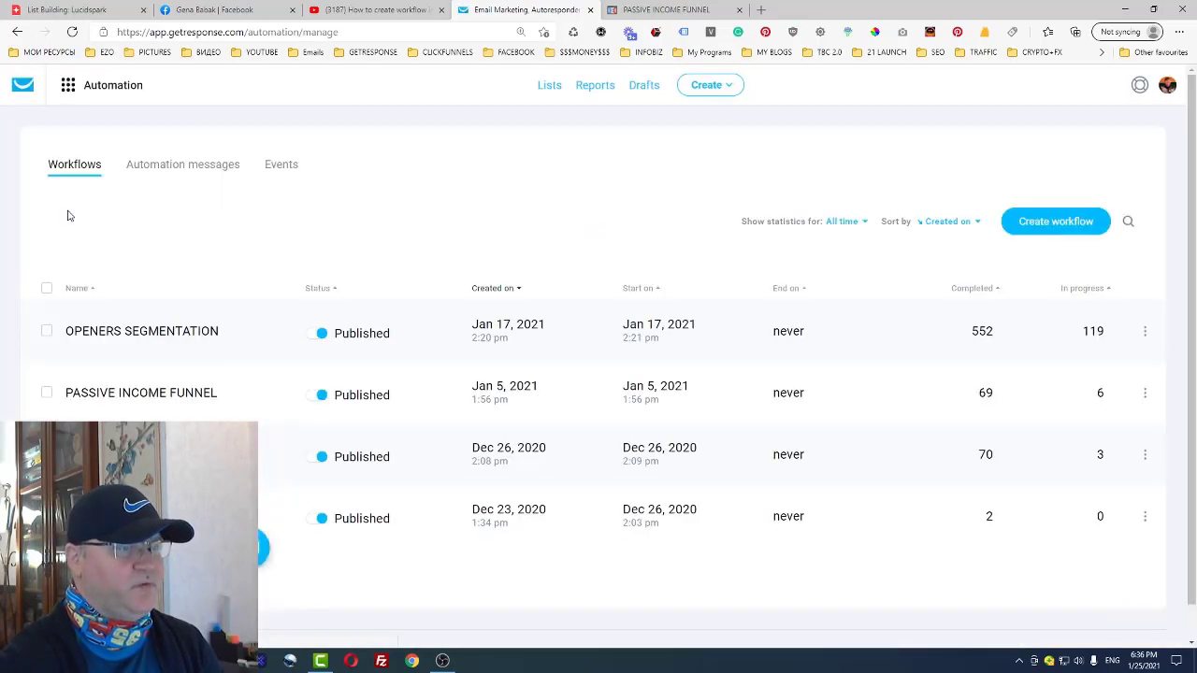
Review the automation messages for the passiveincome_funnel list and look at the available list filter options.
left_click(169, 174)
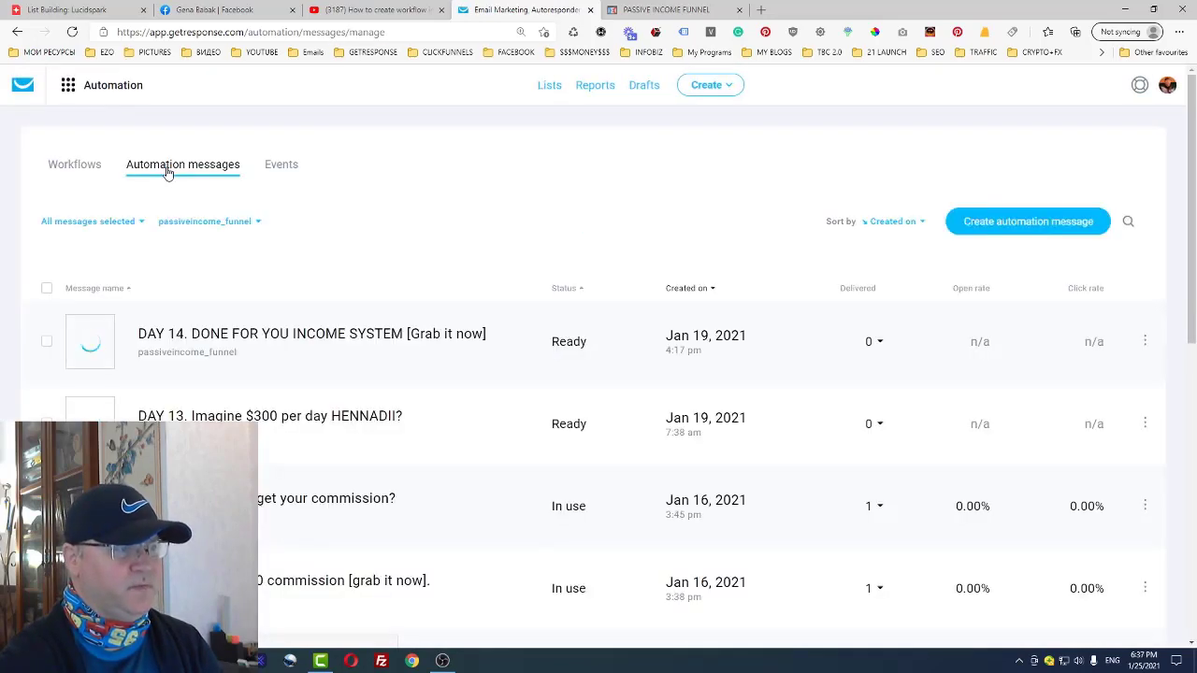
left_click(251, 224)
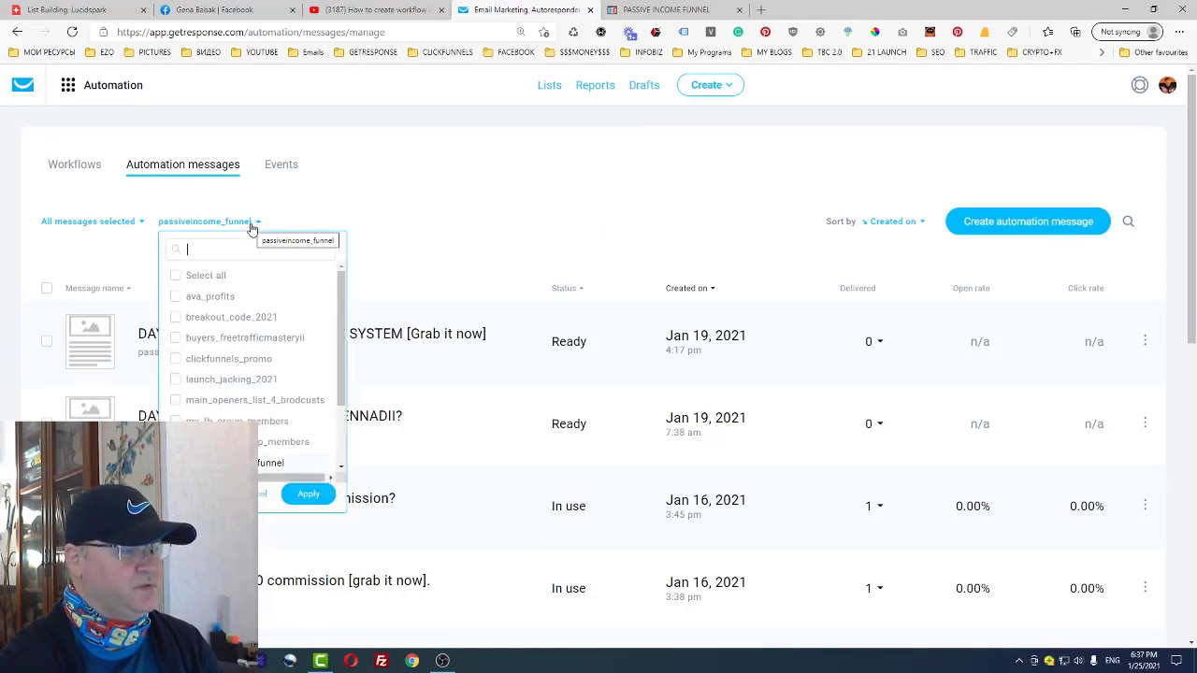
left_click(392, 200)
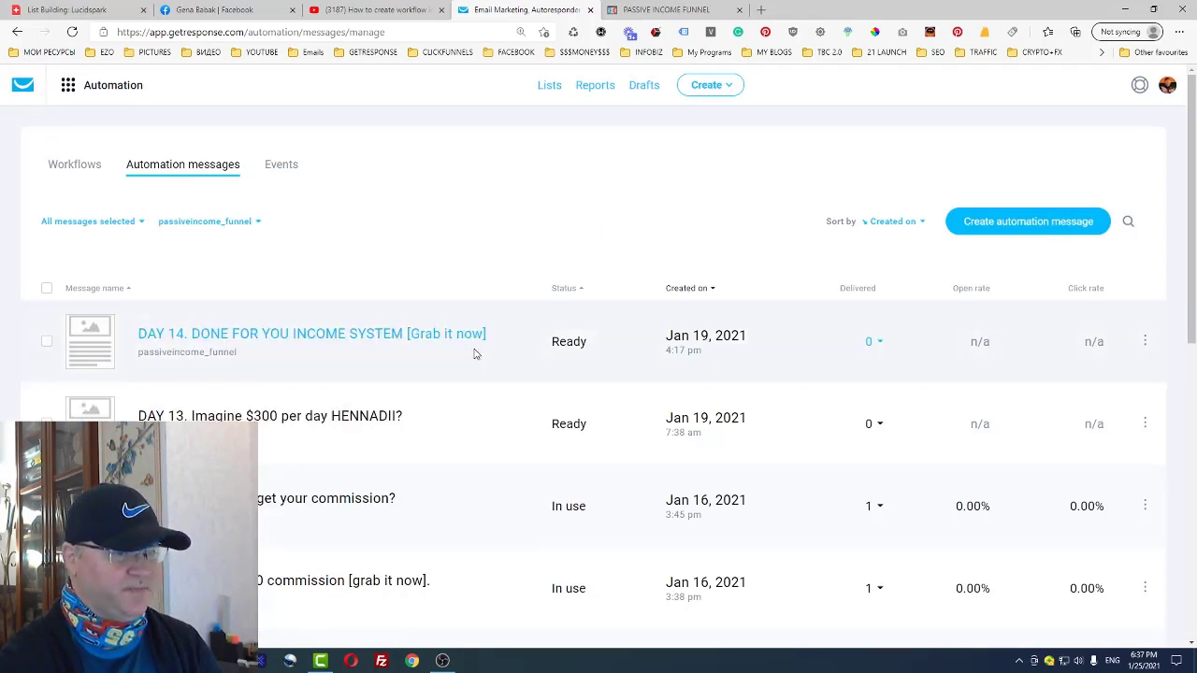
scroll(459, 342, "down", 5)
scroll(444, 322, "down", 3)
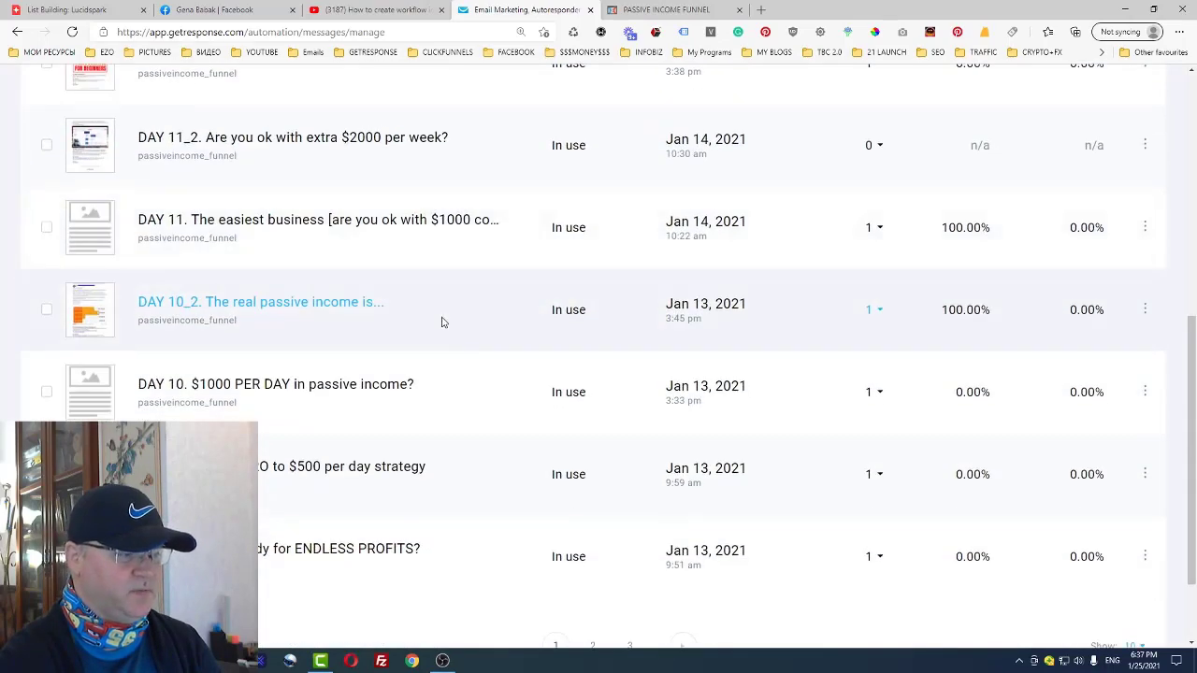
scroll(445, 319, "up", 8)
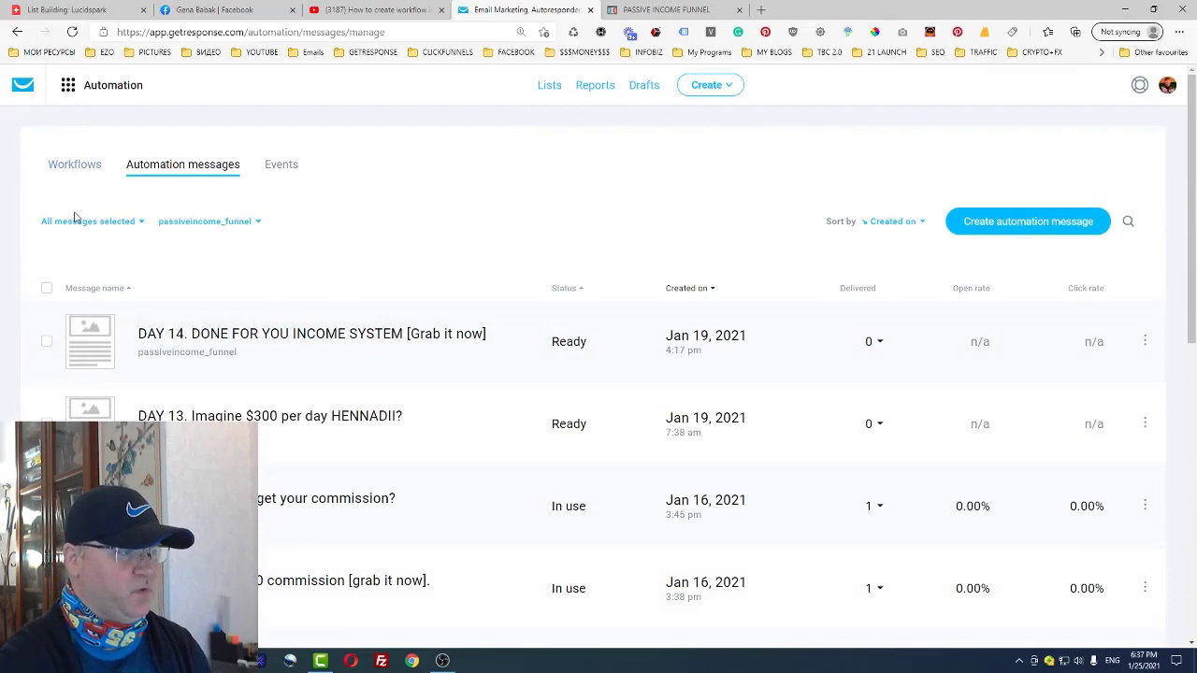
Open the Workflows list in a separate browser tab and open the PASSIVE INCOME FUNNEL workflow in the editor.
right_click(65, 173)
left_click(94, 180)
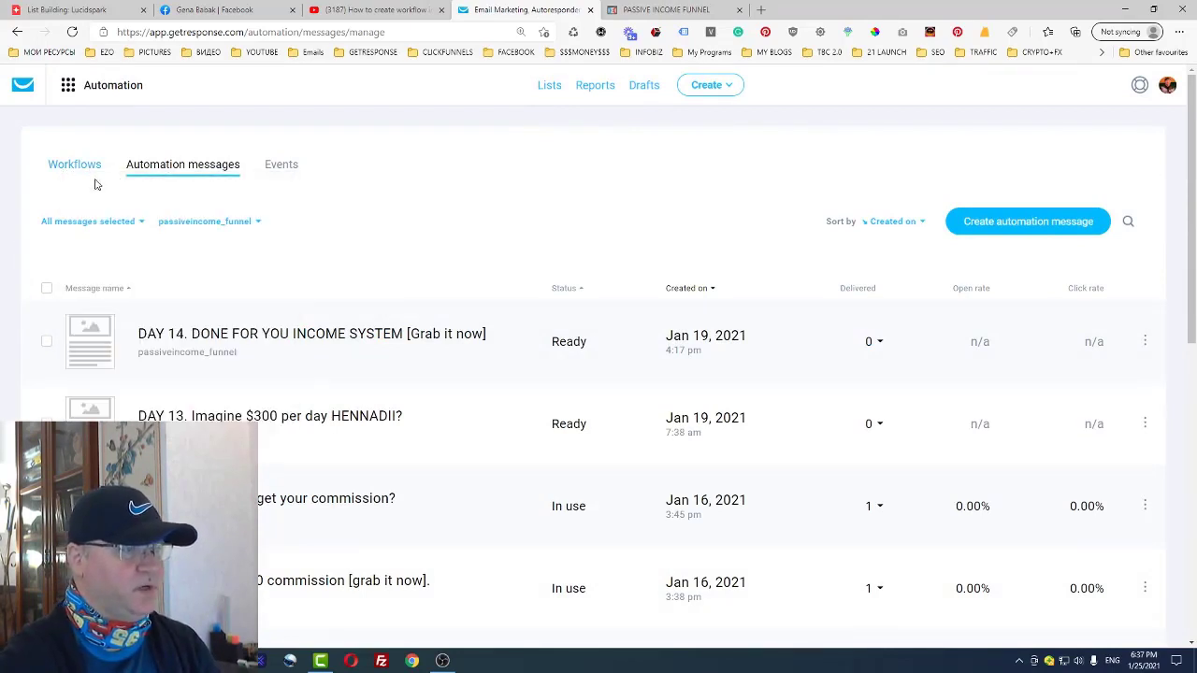
left_click(647, 13)
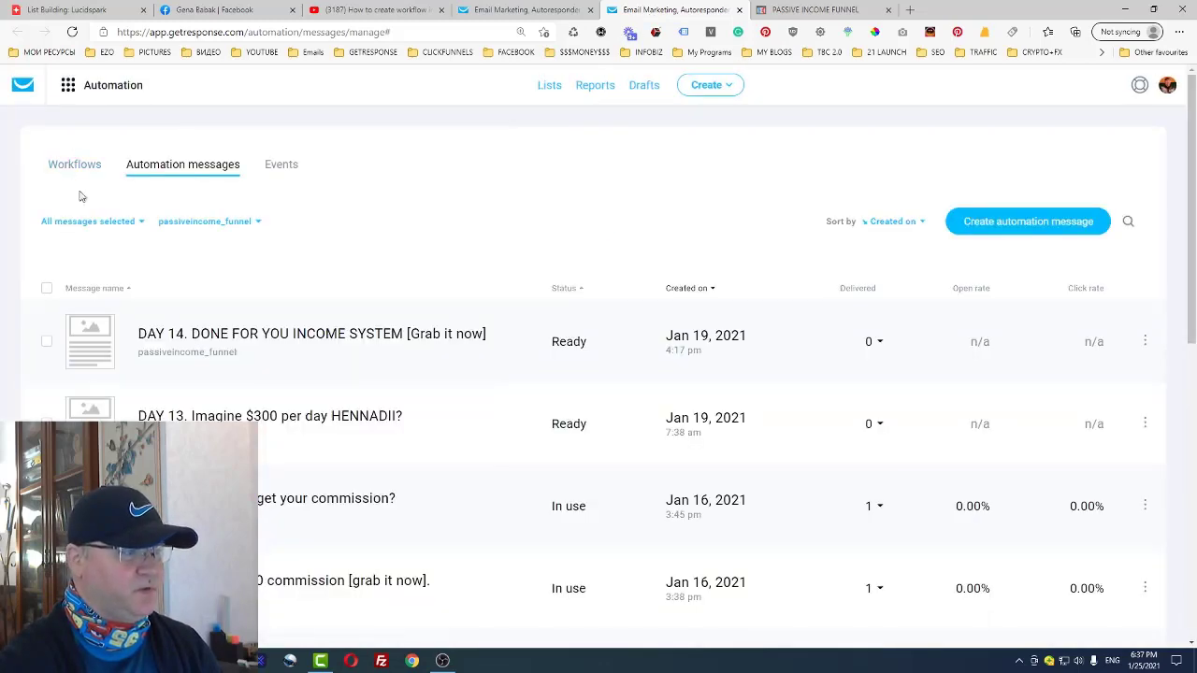
left_click(65, 167)
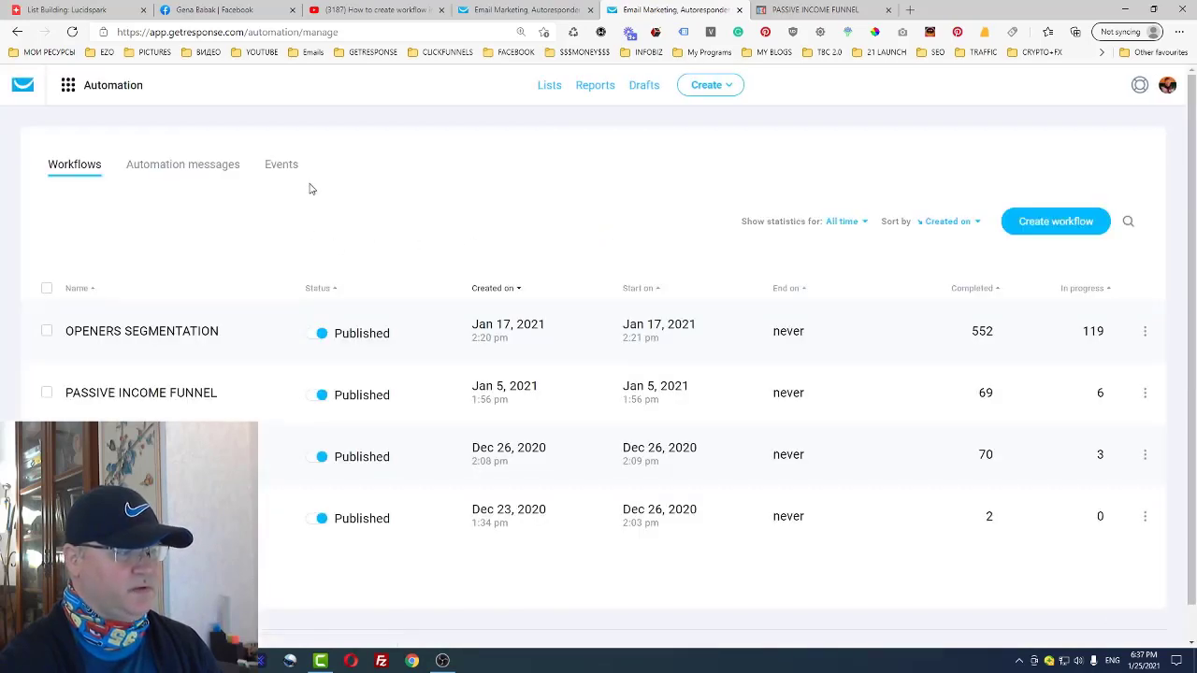
left_click(131, 394)
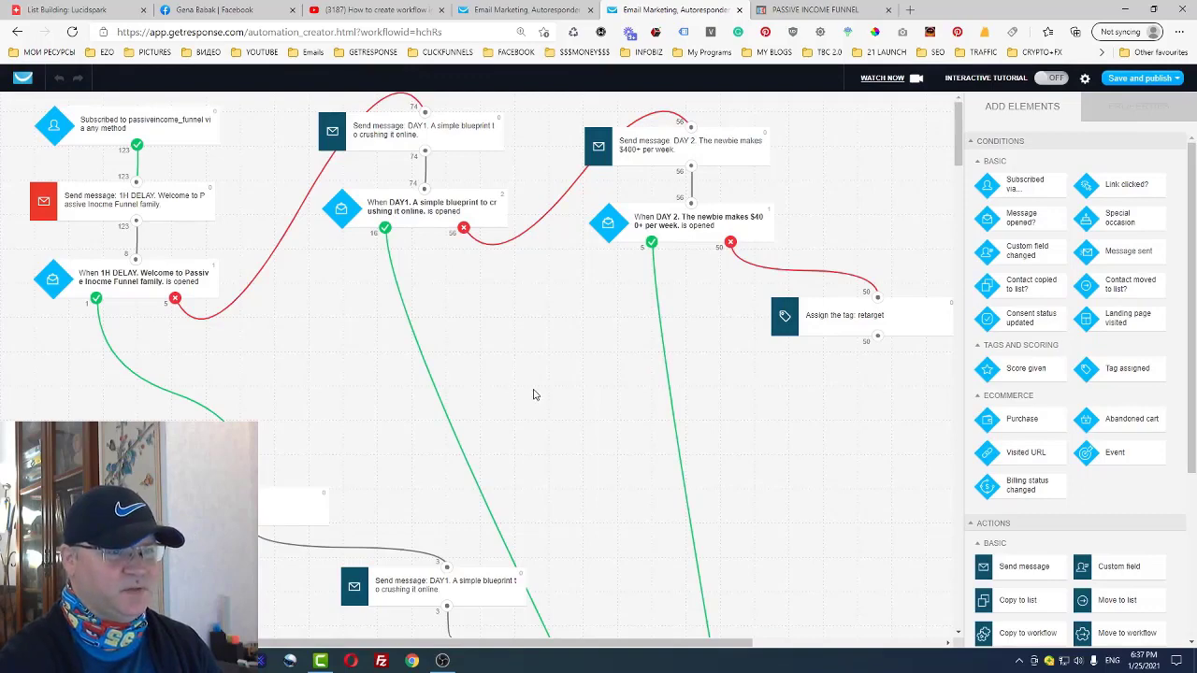
Examine the workflow's opening layout and the properties of its starting passiveincome_funnel subscription condition.
scroll(780, 427, "down", 5)
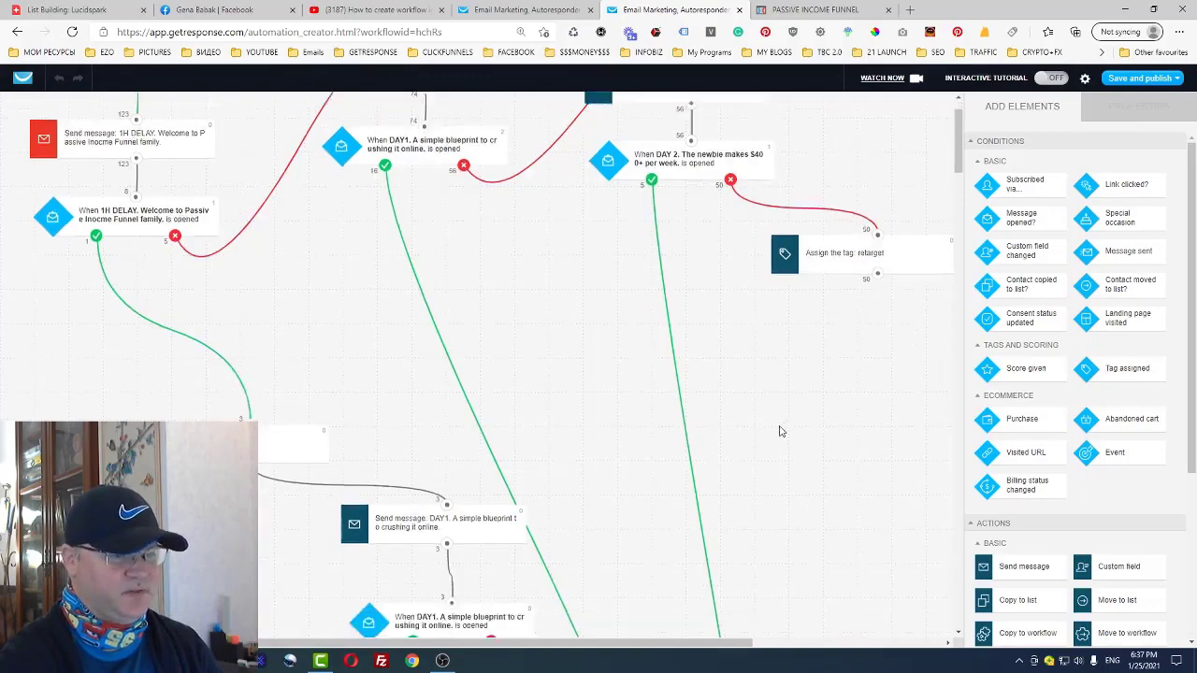
scroll(780, 427, "up", 5)
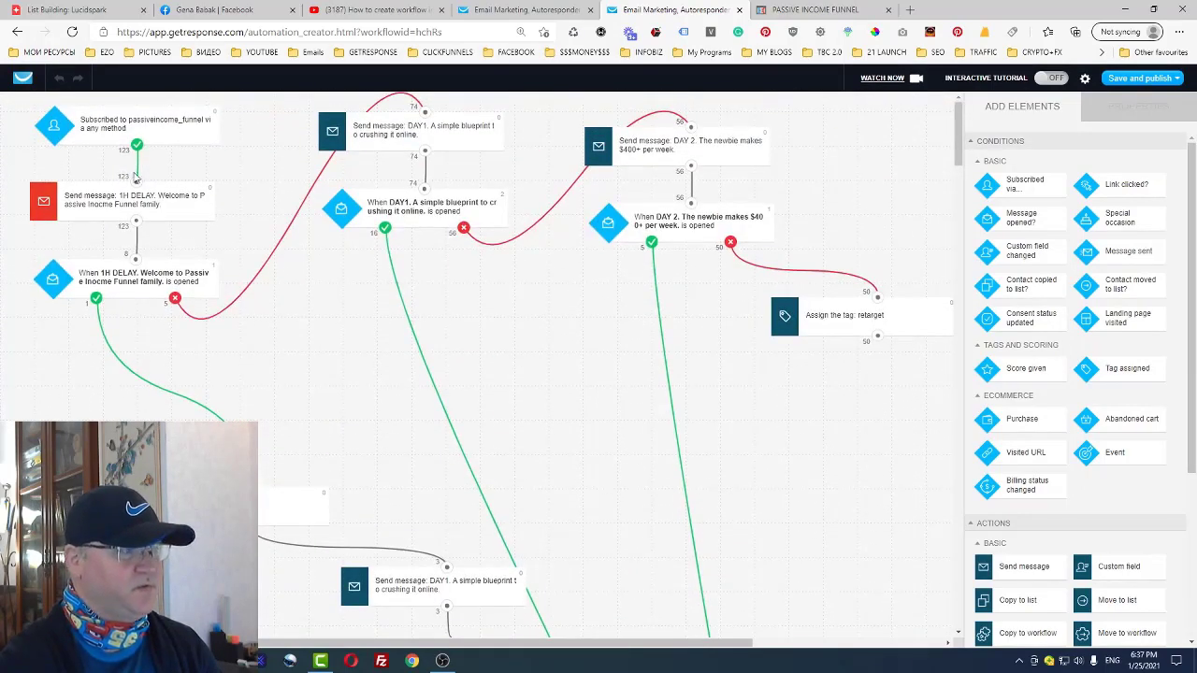
left_click(146, 131)
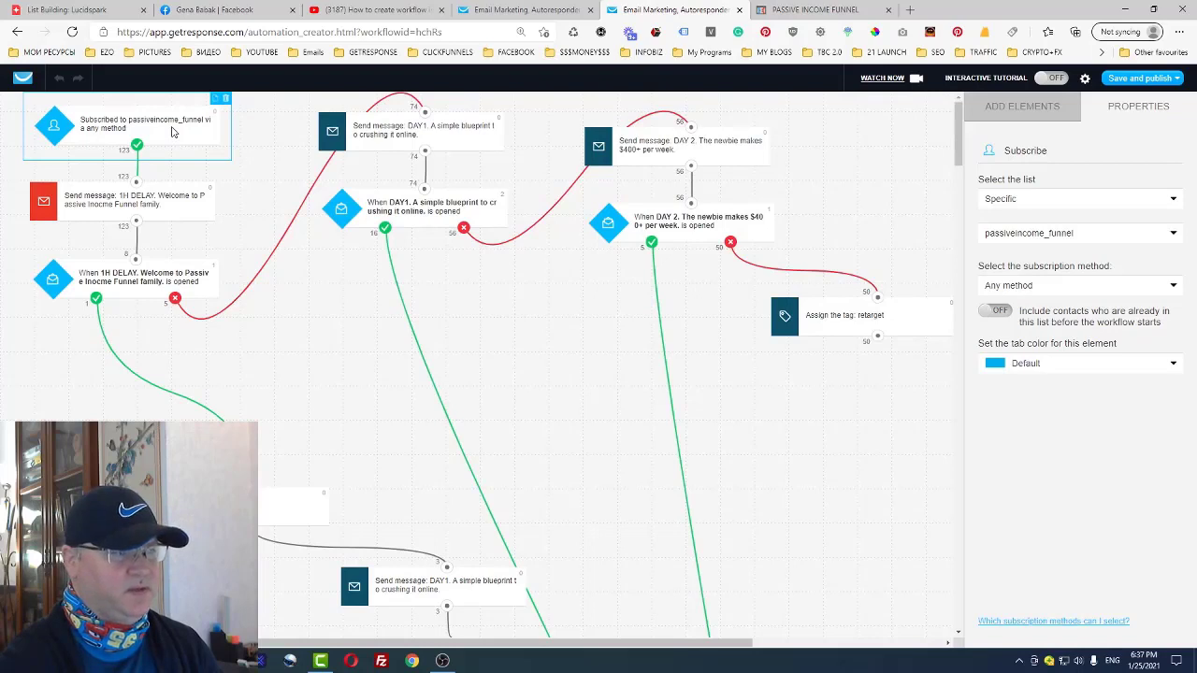
left_click(833, 161)
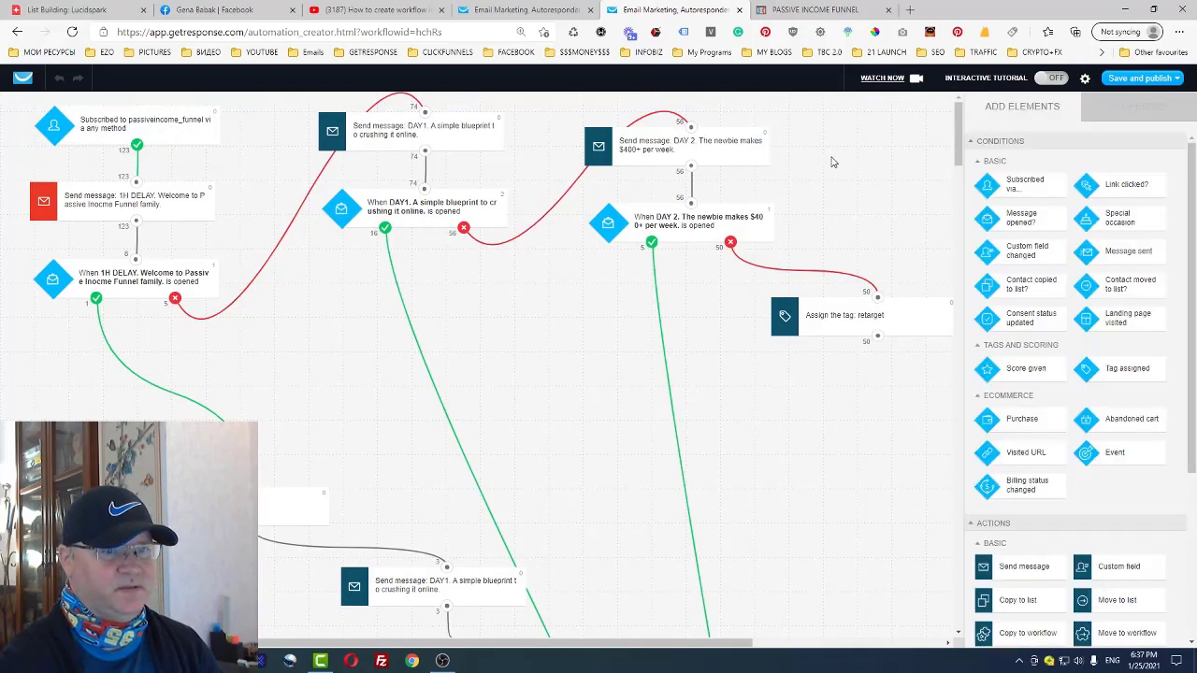
Place a new Subscribed via condition on an empty area of the canvas and delete it again.
left_click_drag(1012, 183, 307, 332)
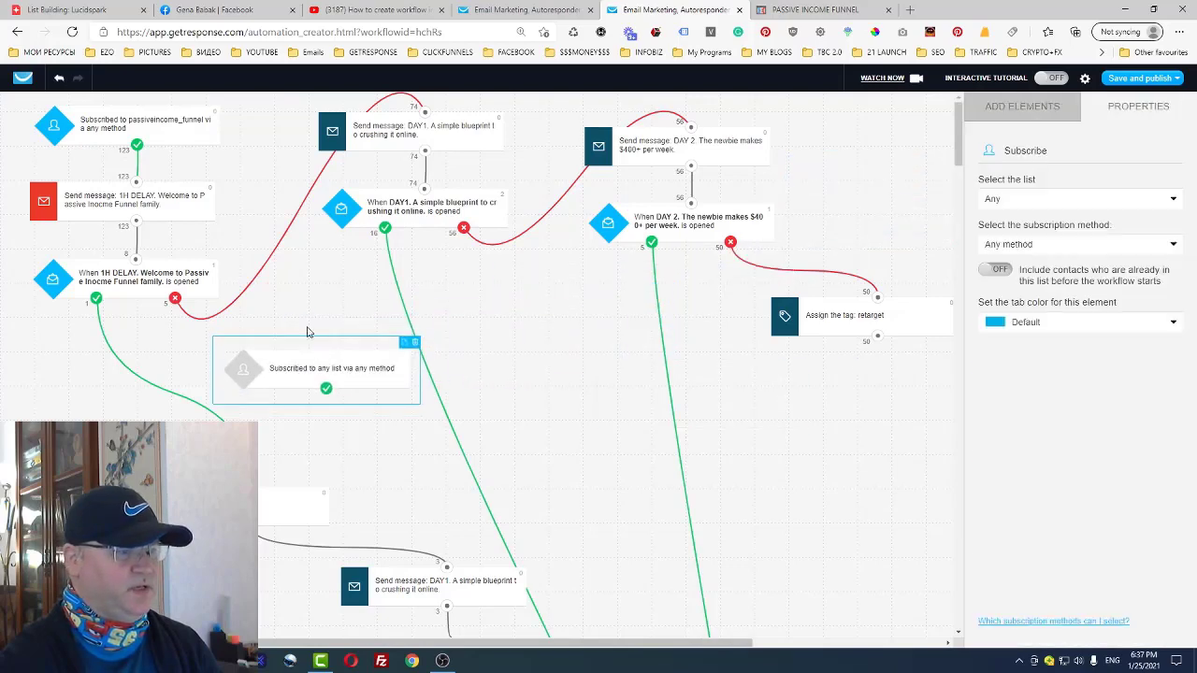
left_click(414, 343)
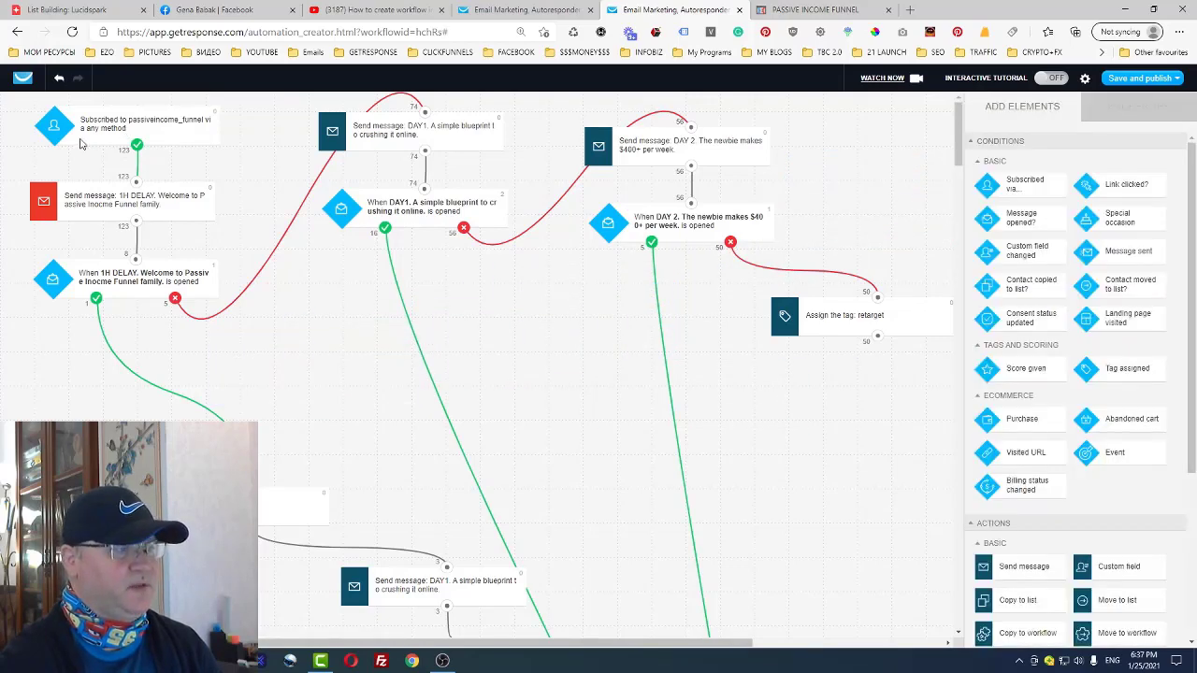
Inspect the 1H DELAY welcome message element's properties, including its message layout source and the selectable automation messages.
left_click(105, 204)
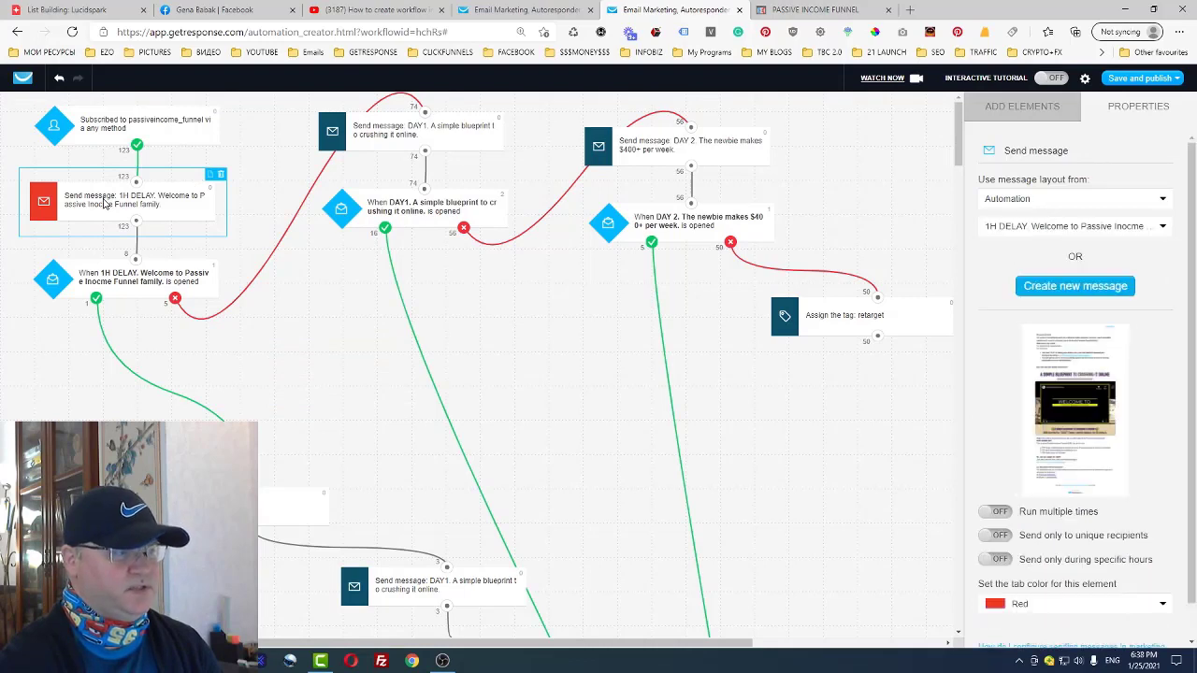
left_click(1162, 199)
left_click(1101, 200)
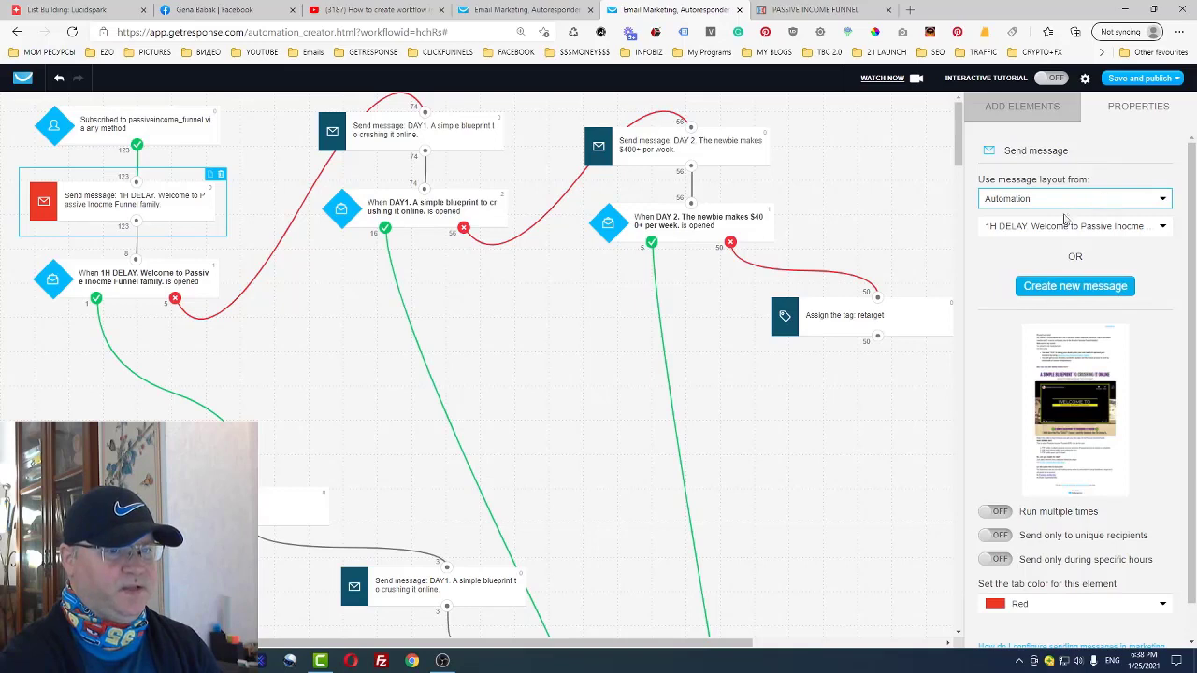
left_click(1164, 228)
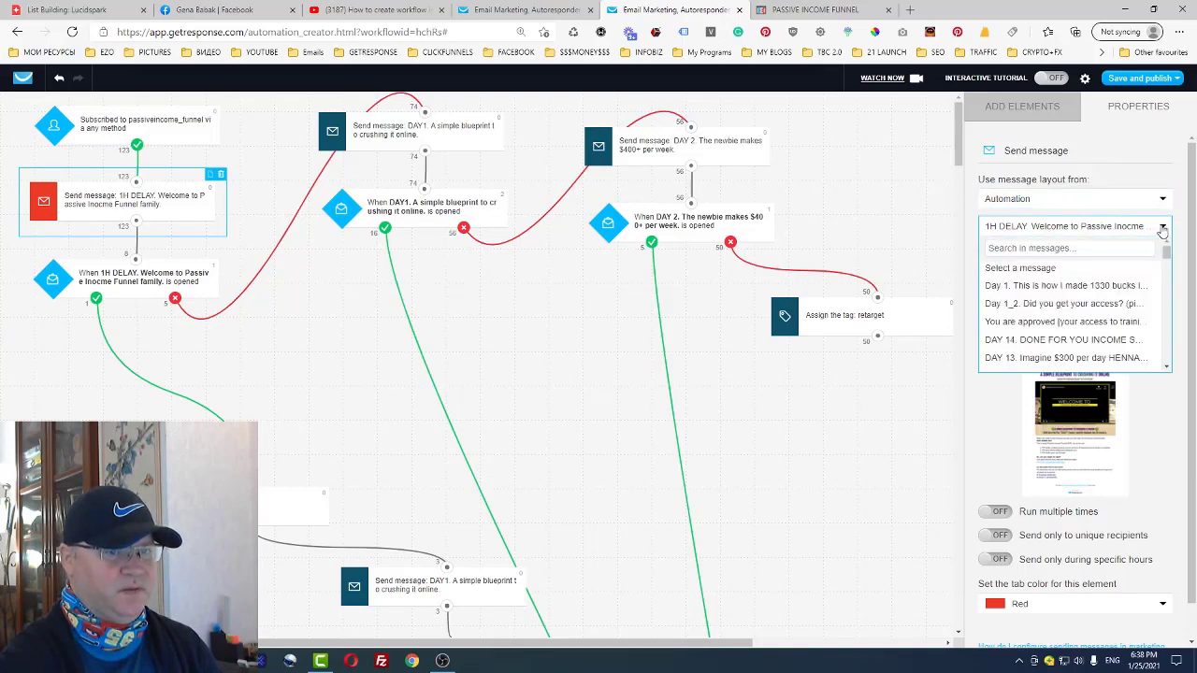
left_click(903, 209)
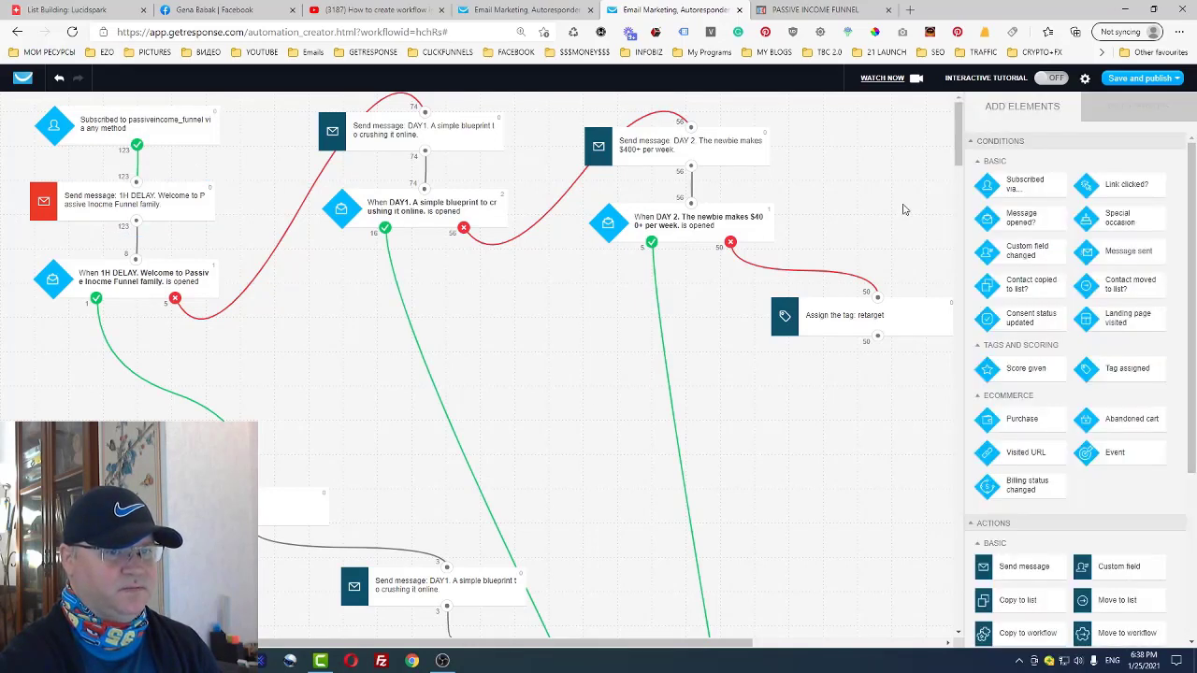
left_click(159, 204)
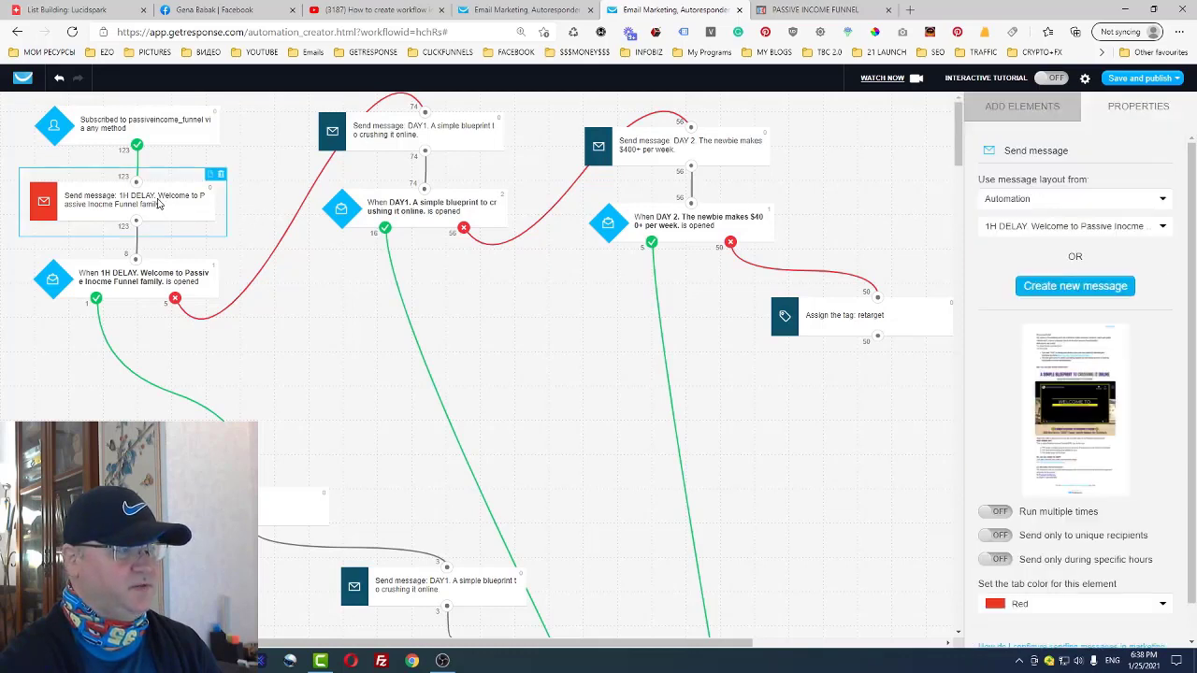
left_click(292, 316)
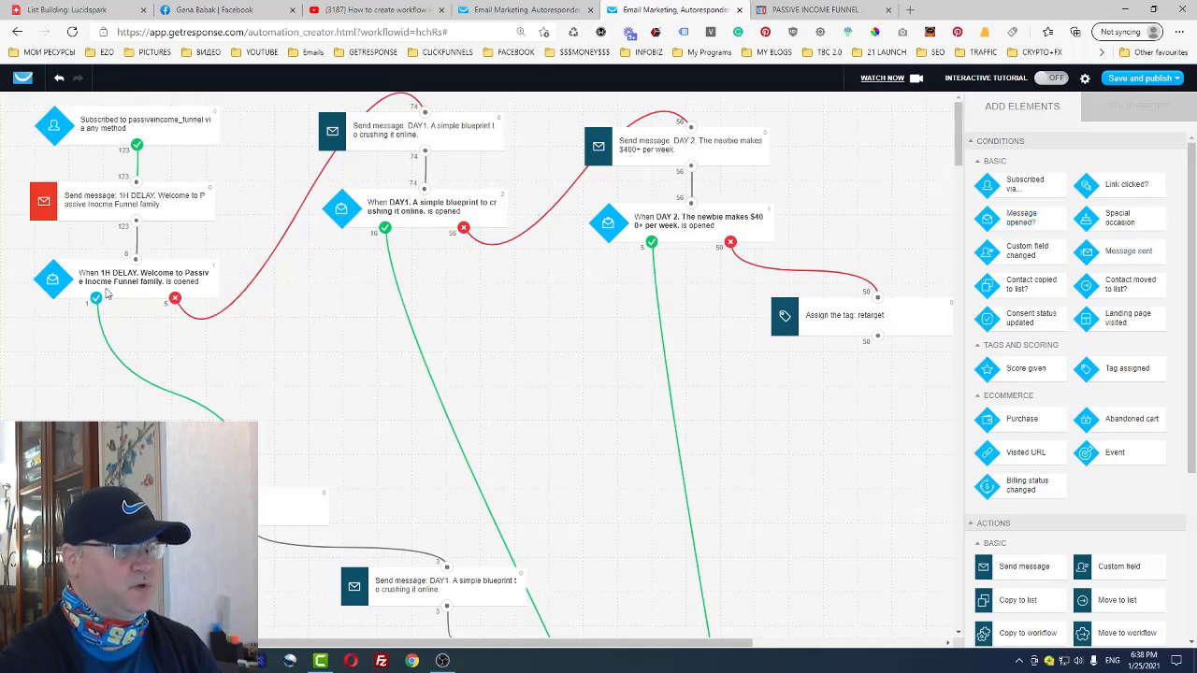
Follow the opened branch past the one-day wait and inspect the layout source and message choices of the DAY1 message element.
scroll(296, 376, "down", 1)
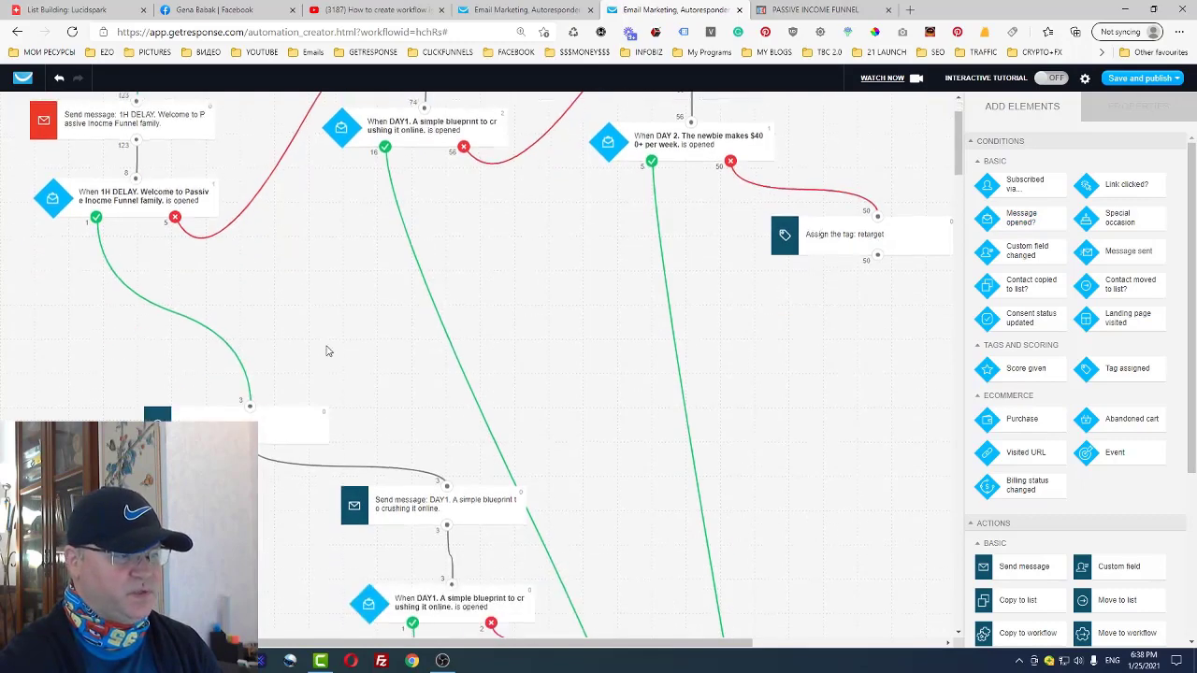
scroll(1020, 546, "down", 3)
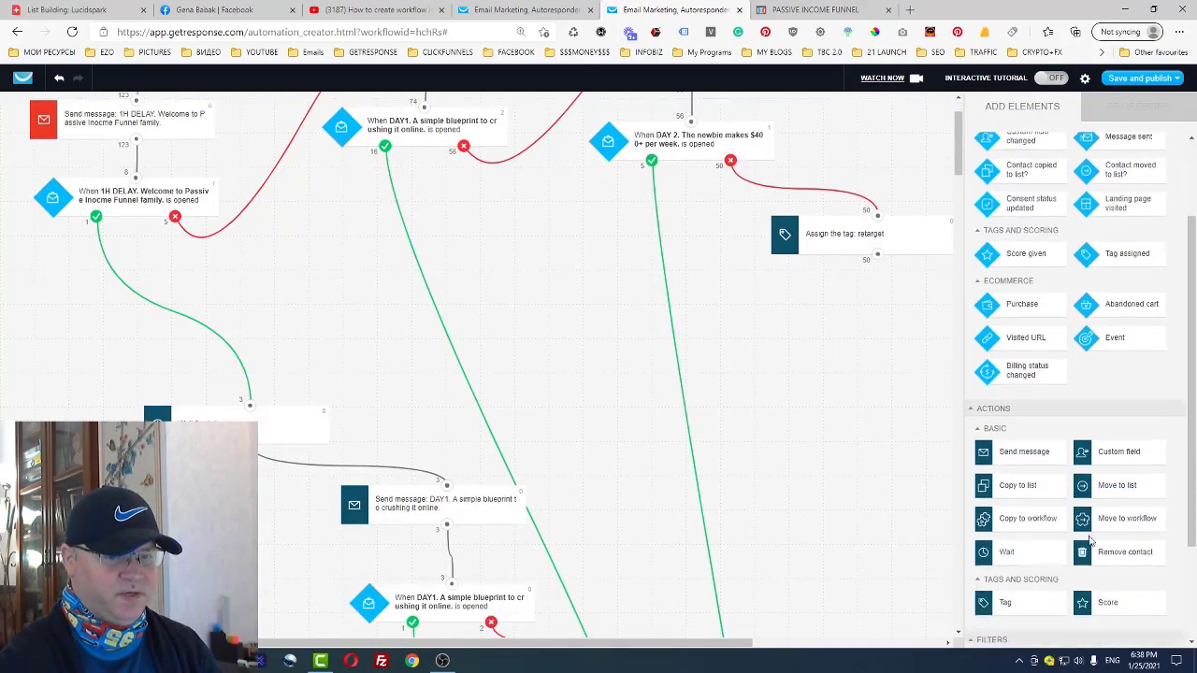
scroll(385, 382, "down", 1)
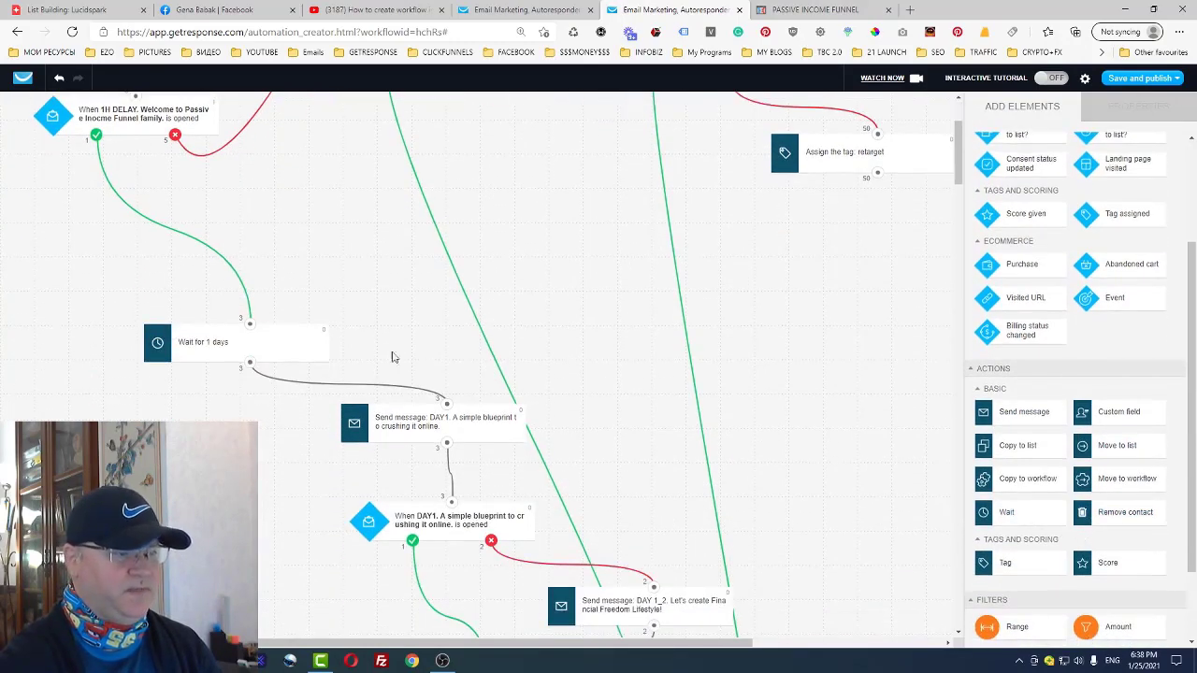
left_click(425, 426)
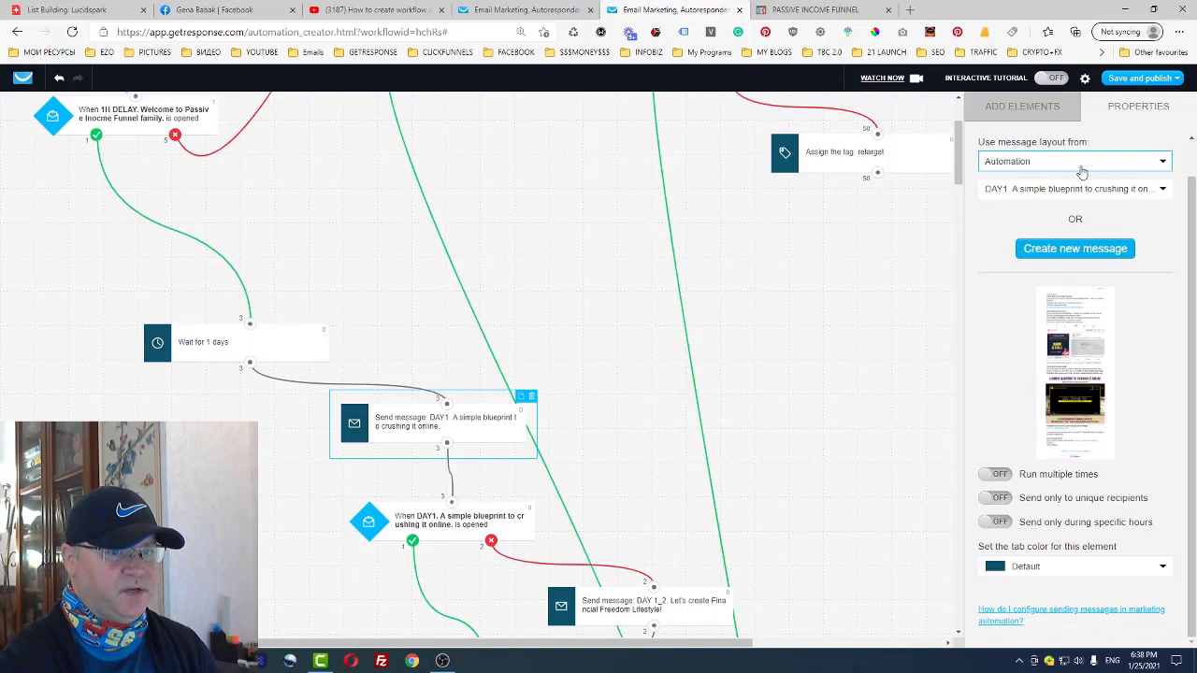
left_click(1164, 190)
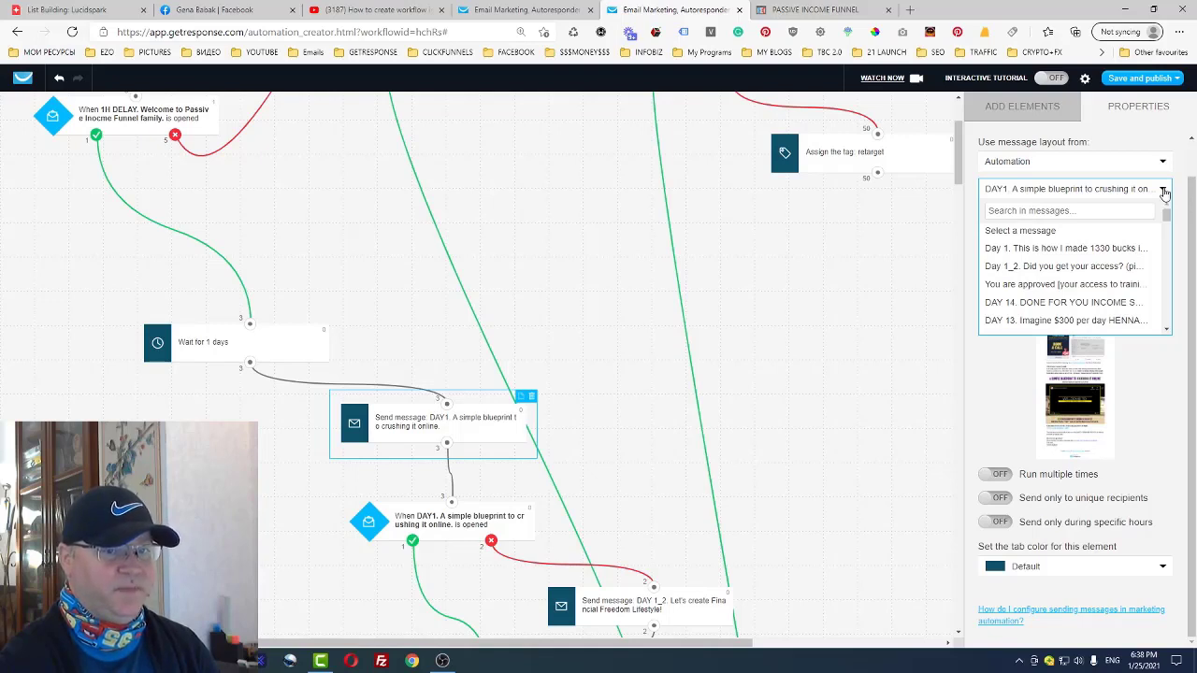
left_click(1164, 192)
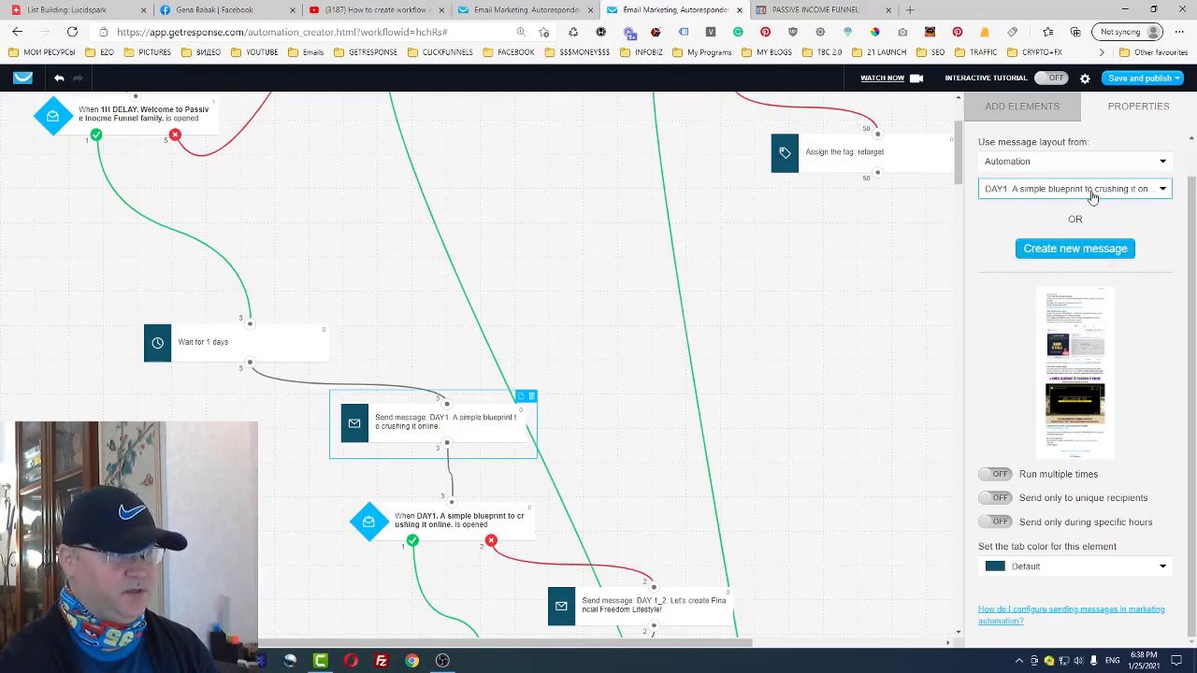
Return to the Automation messages list in the other browser tab and look through the passiveincome_funnel messages.
left_click(512, 12)
scroll(599, 342, "down", 7)
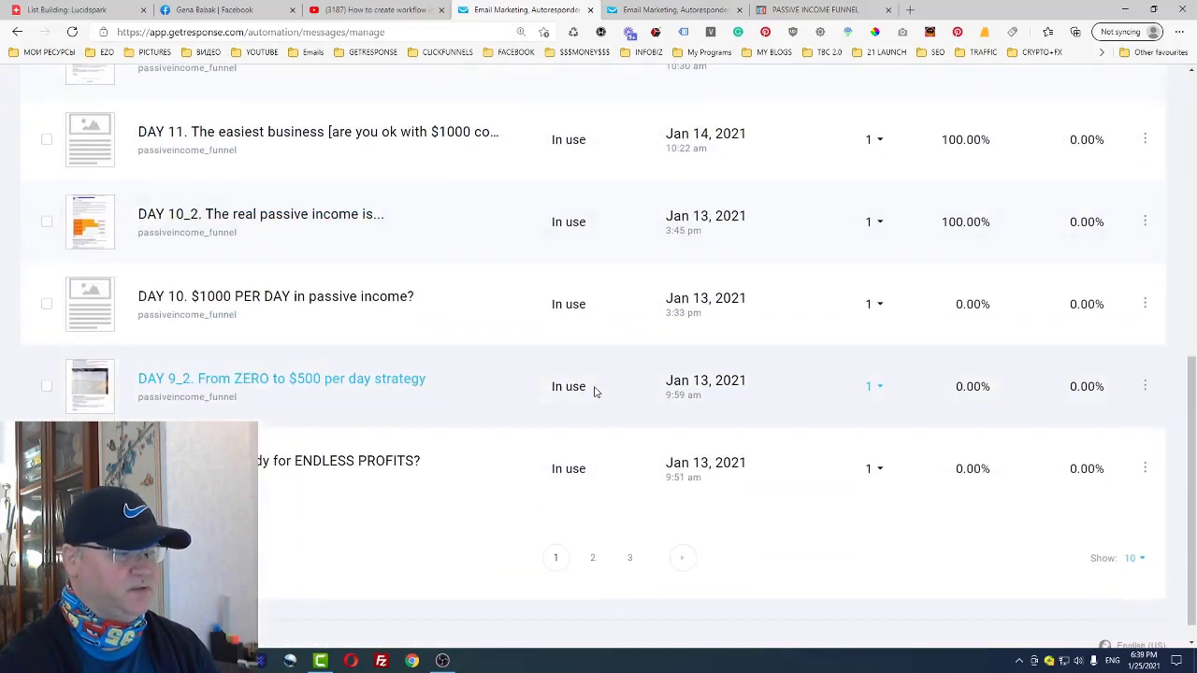
scroll(594, 391, "up", 6)
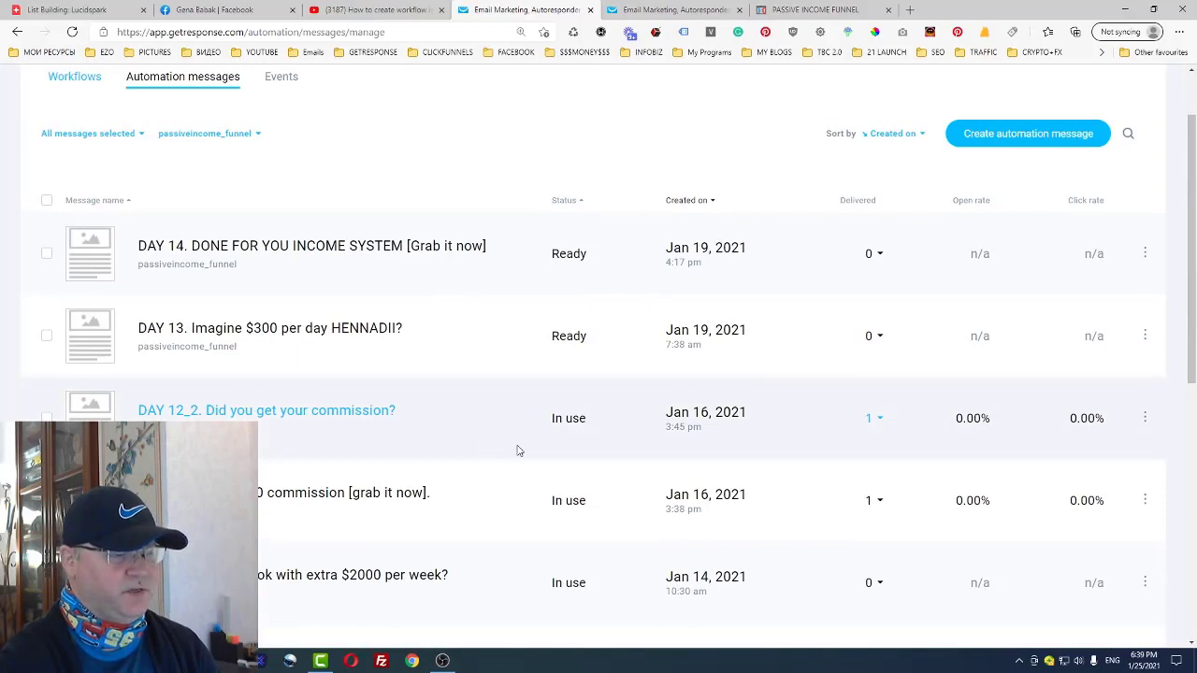
Look through more passiveincome_funnel messages, return to the workflow canvas and follow its sequence down to the Move to list element.
scroll(517, 451, "down", 1)
scroll(390, 473, "down", 1)
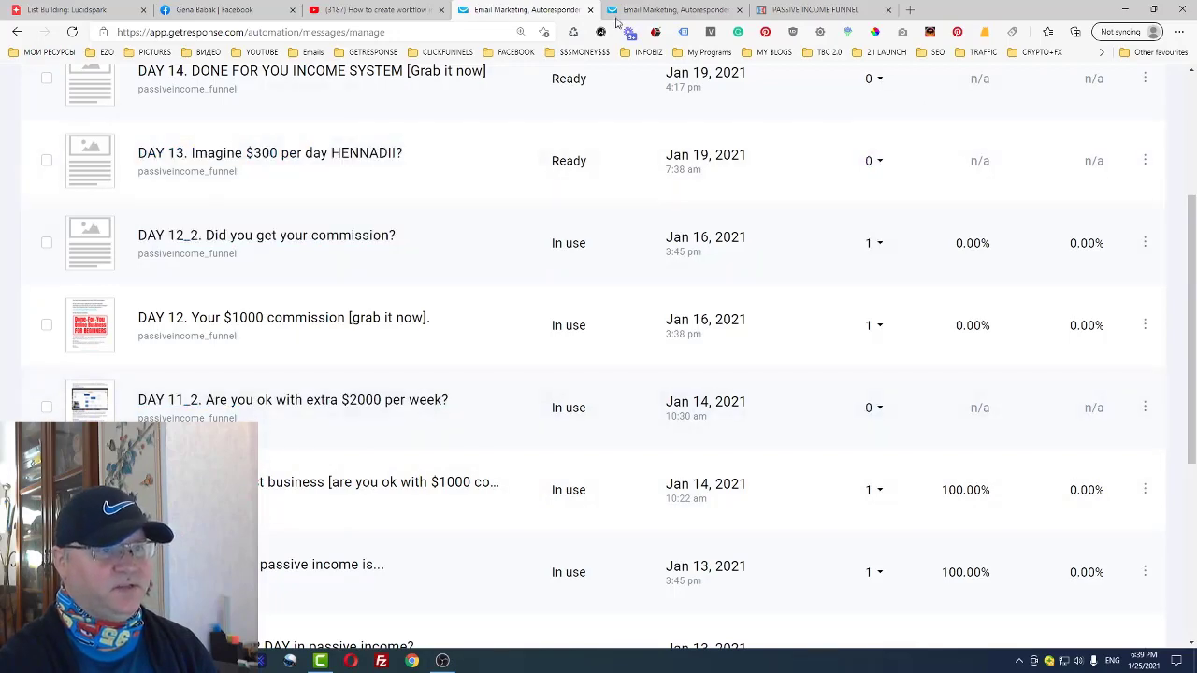
left_click(648, 11)
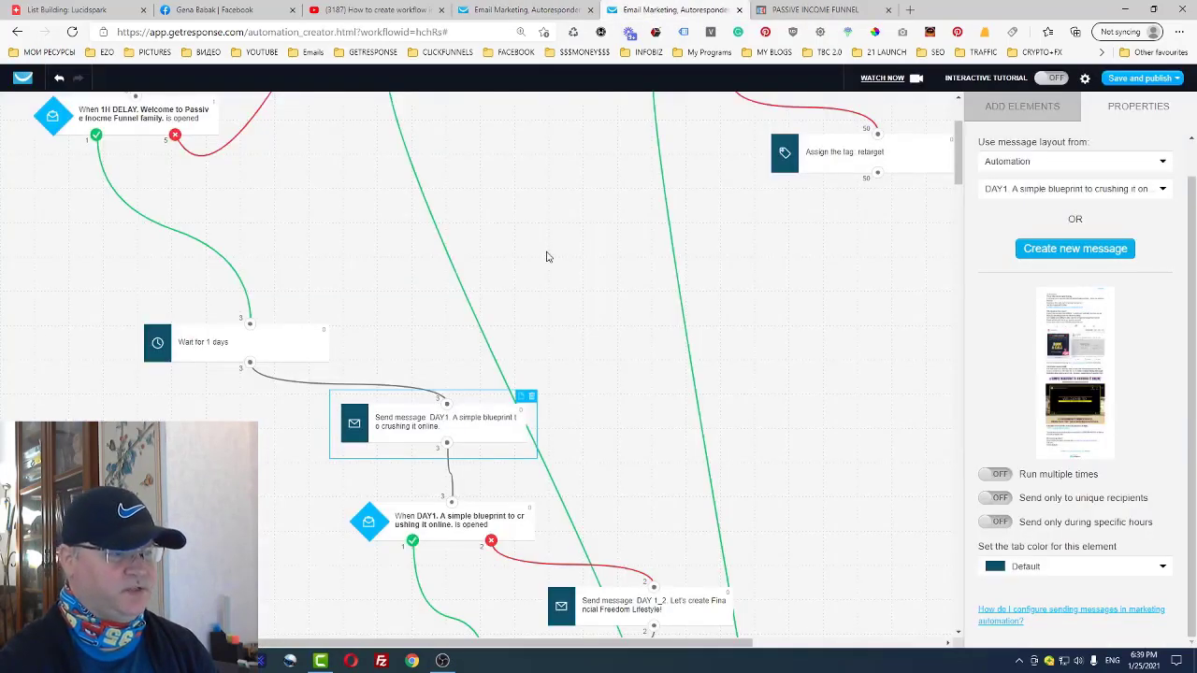
scroll(548, 254, "down", 5)
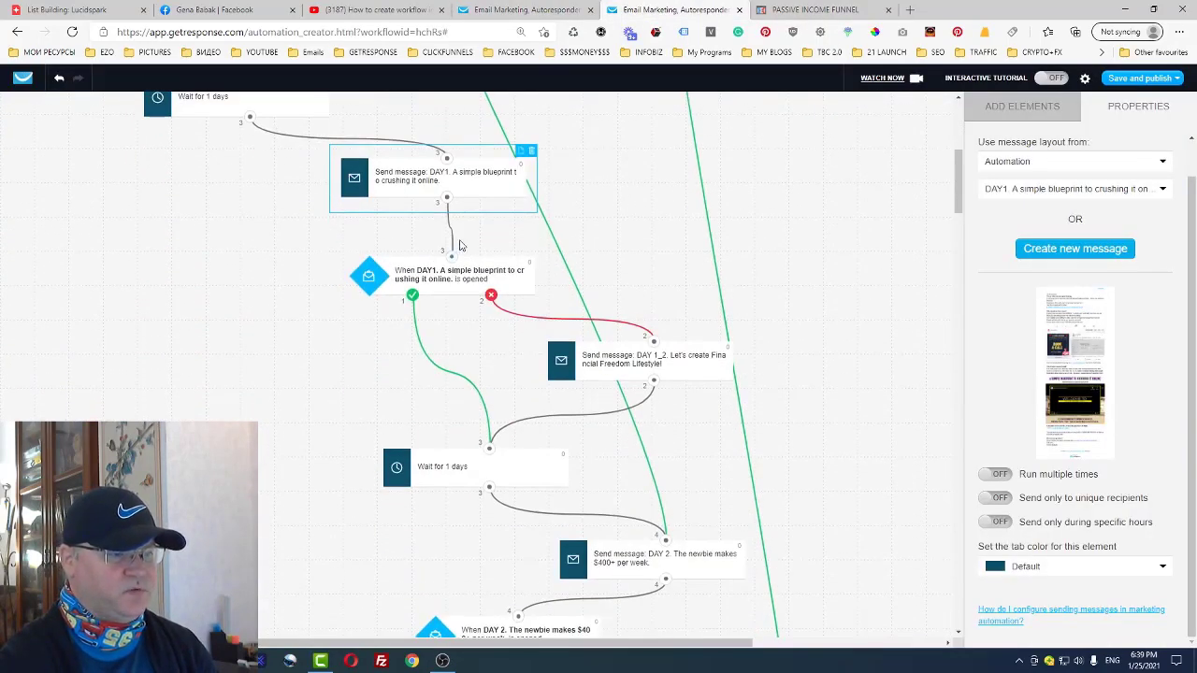
scroll(459, 253, "down", 8)
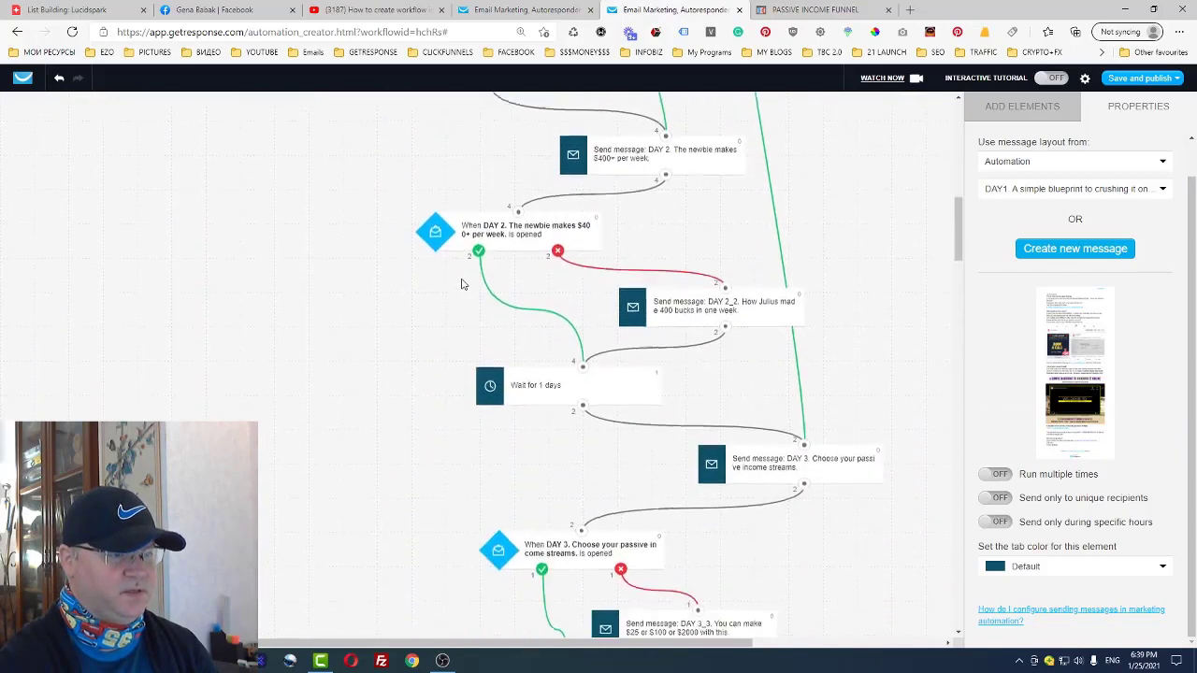
scroll(380, 299, "down", 20)
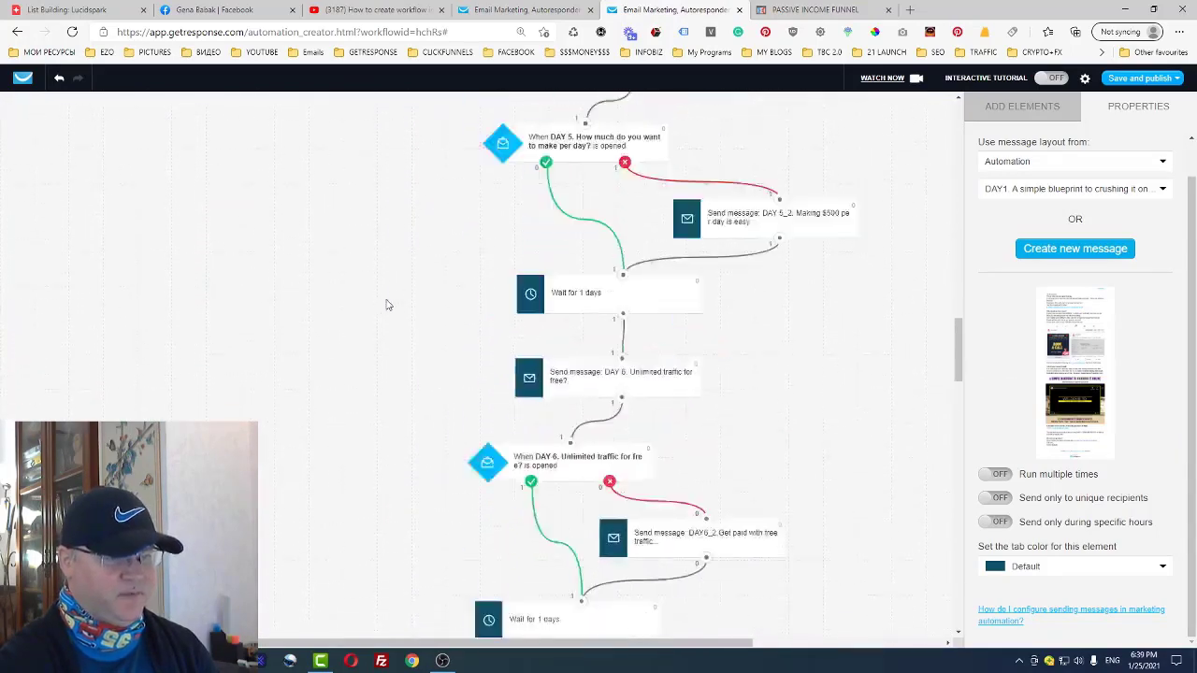
scroll(381, 296, "down", 20)
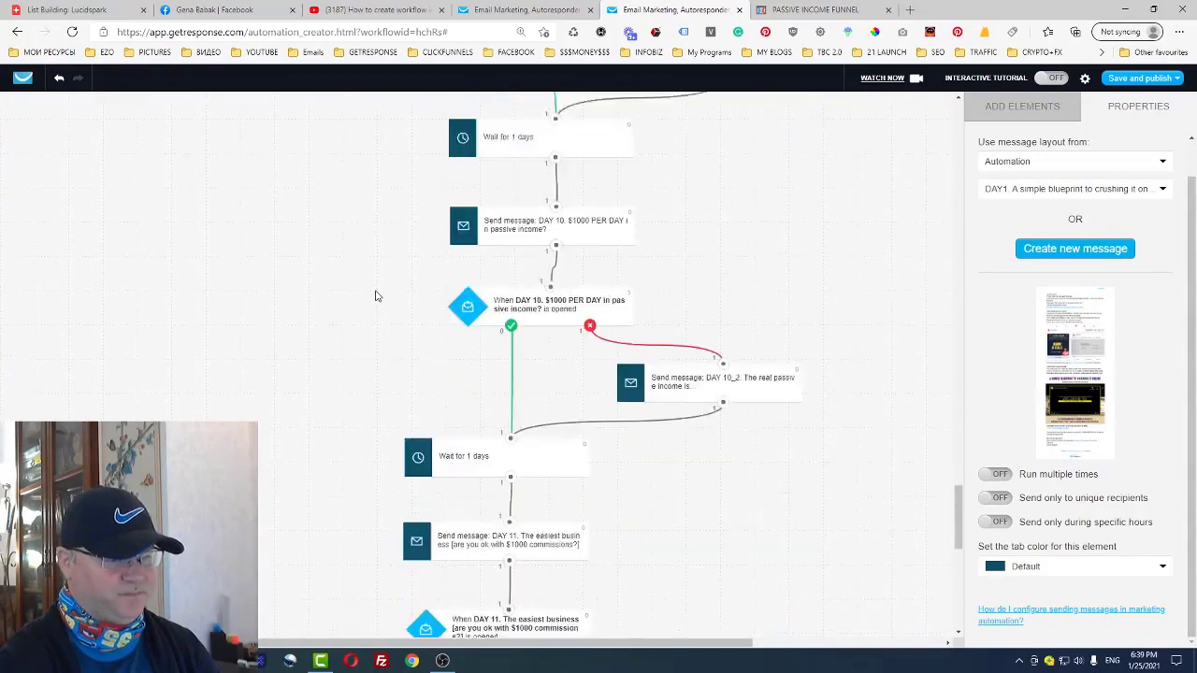
scroll(367, 292, "down", 8)
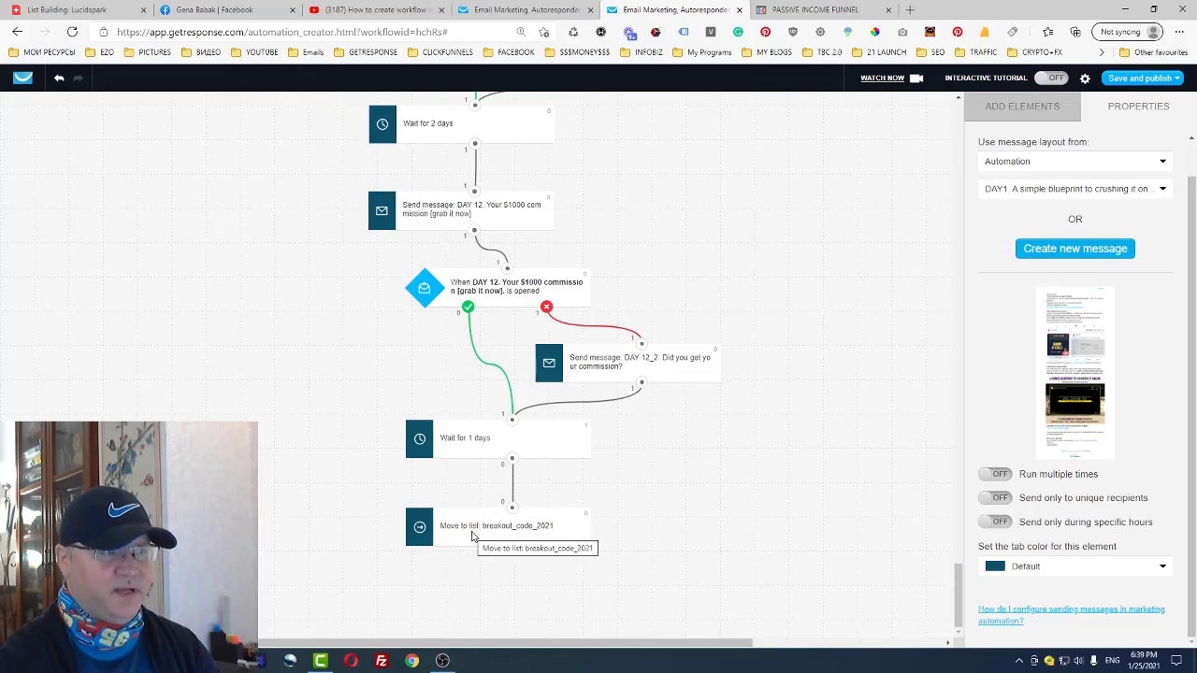
Switch to the List Building diagram in Lucidspark to review the traffic and follow-up scheme, and return to the GetResponse workflow.
left_click(98, 11)
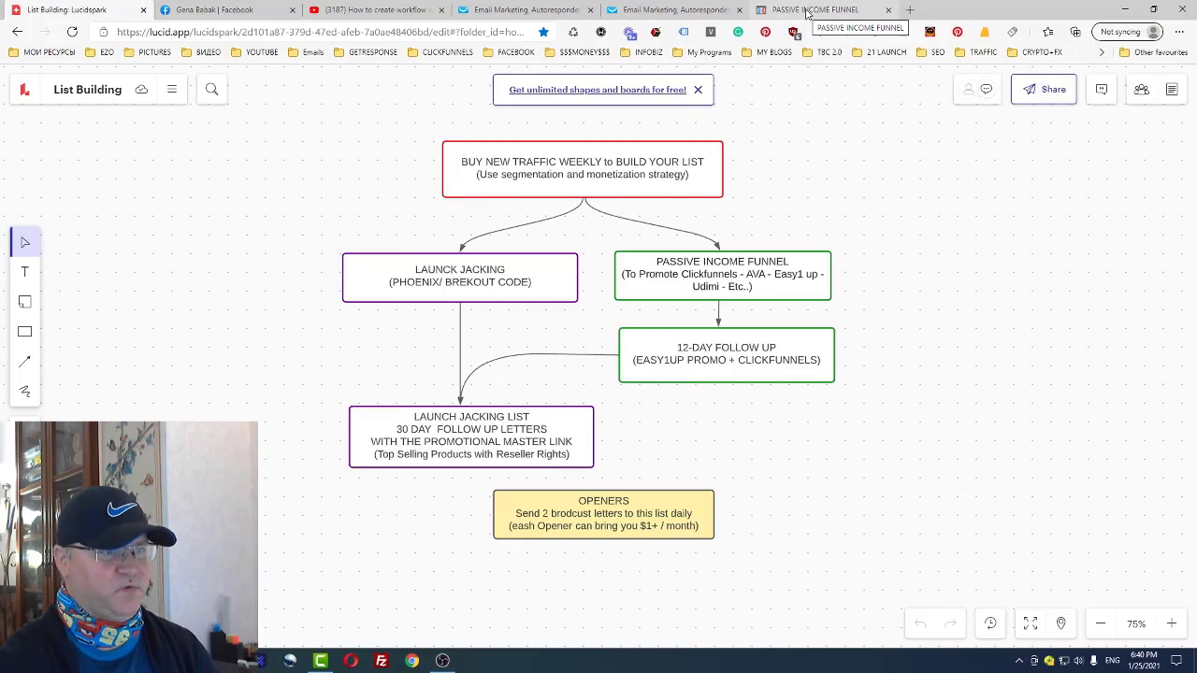
left_click(670, 9)
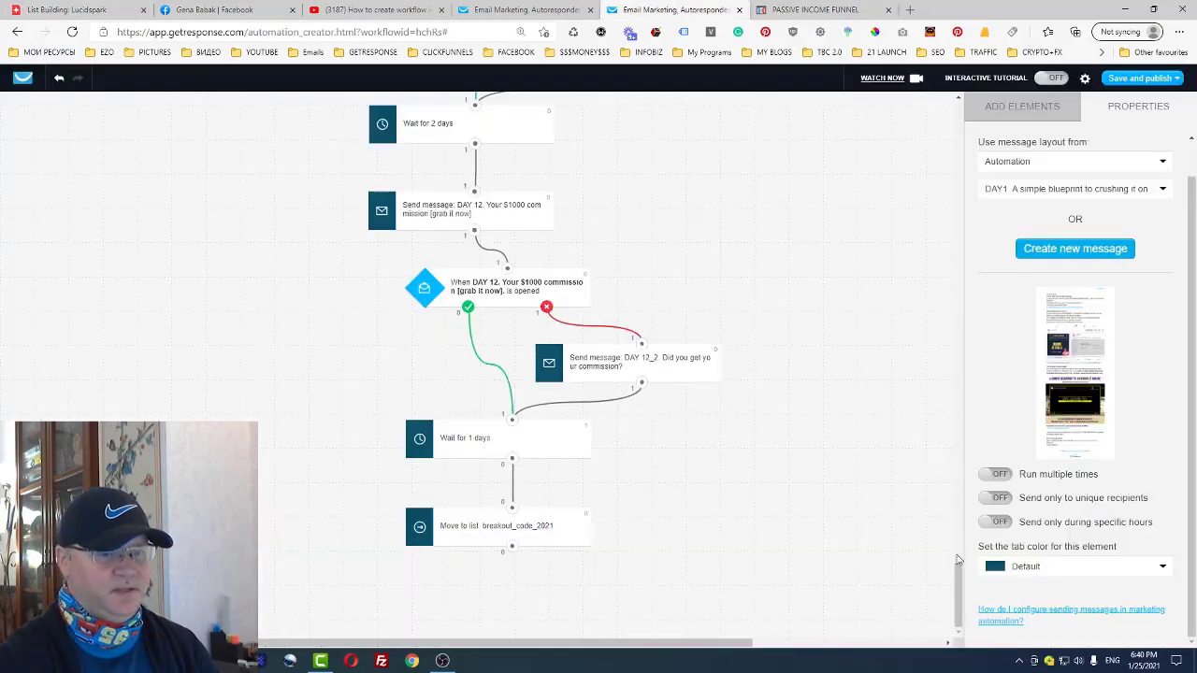
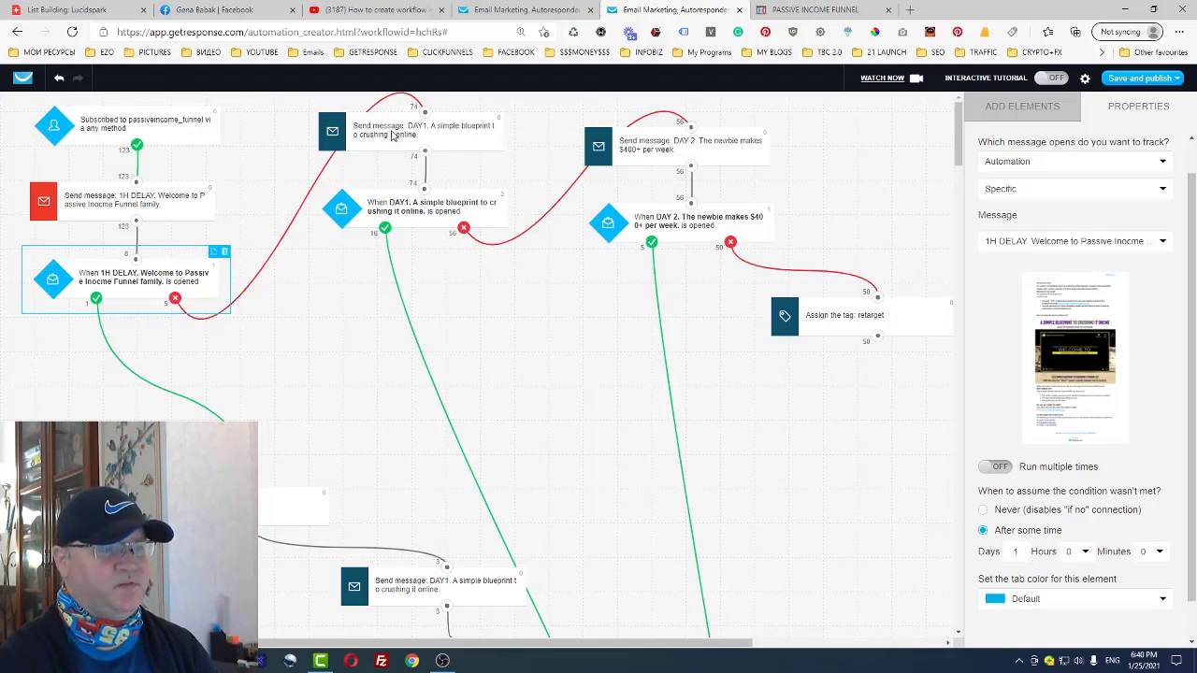
Inspect the non-opener branch's DAY1 opened condition and trace where the DAY1 and DAY 2 opened connections rejoin the main sequence.
left_click(449, 137)
left_click(420, 217)
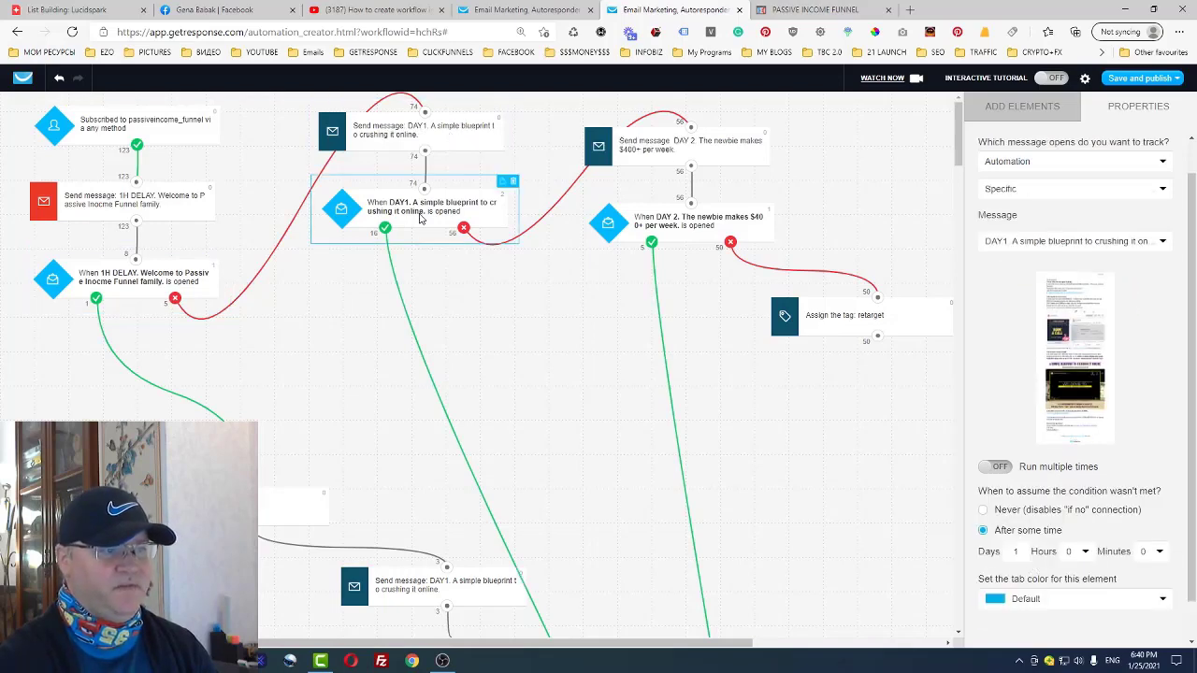
scroll(552, 401, "down", 5)
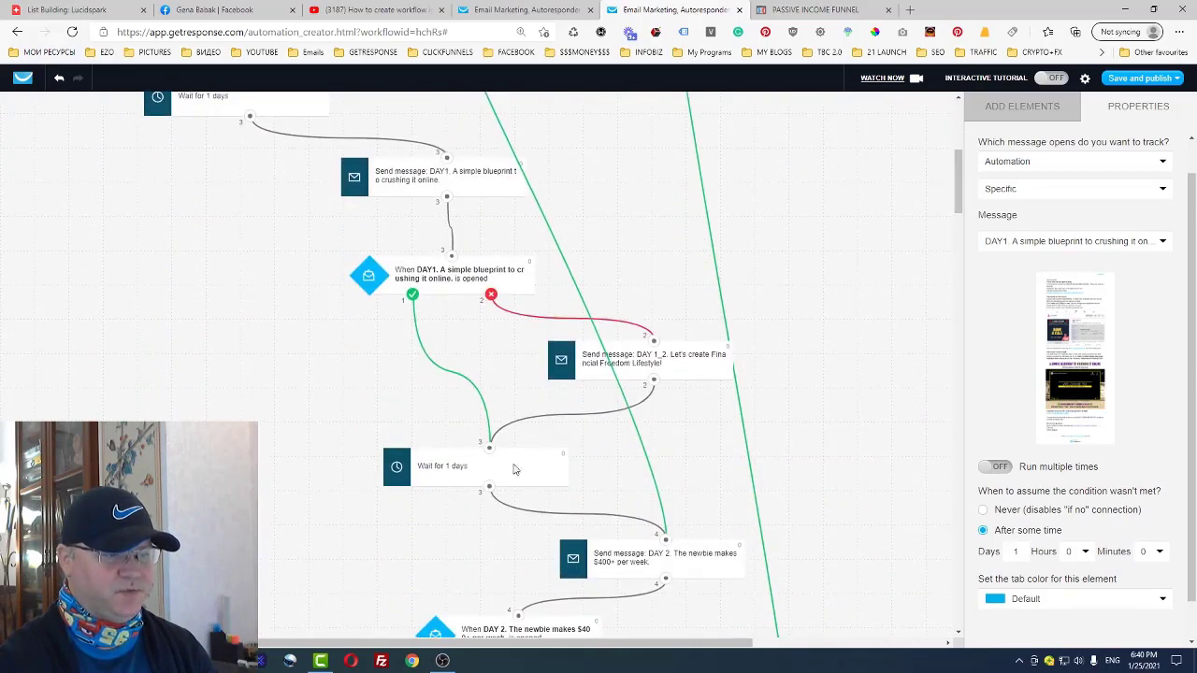
scroll(561, 458, "down", 1)
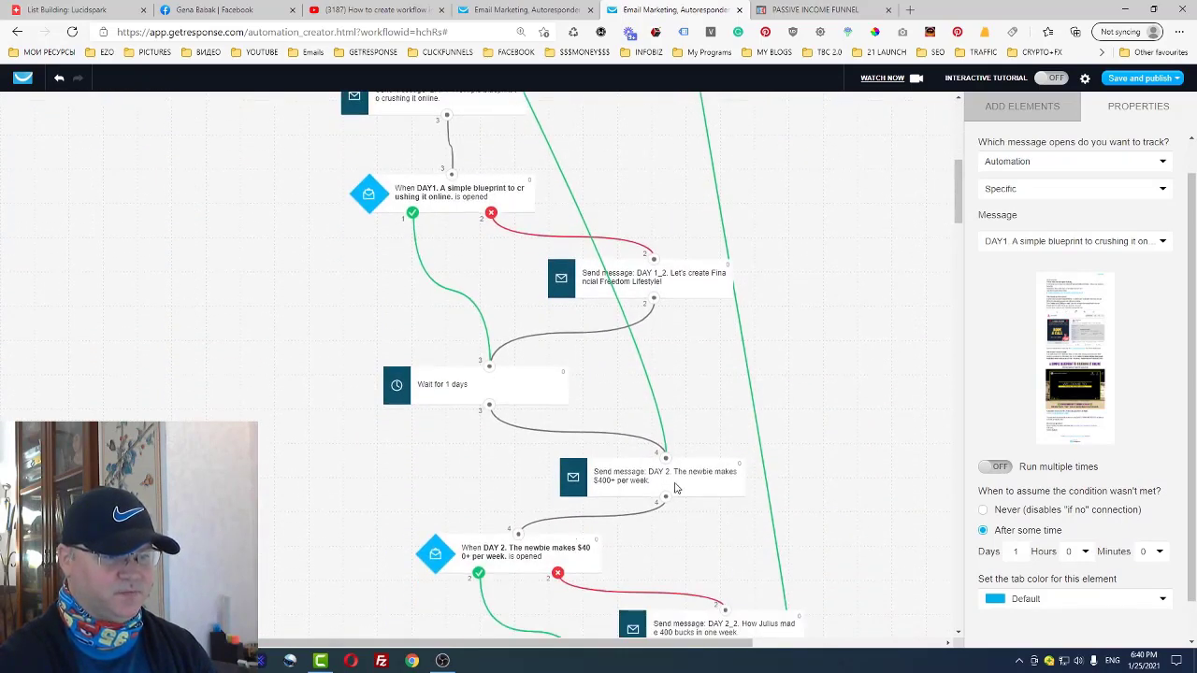
scroll(682, 378, "up", 6)
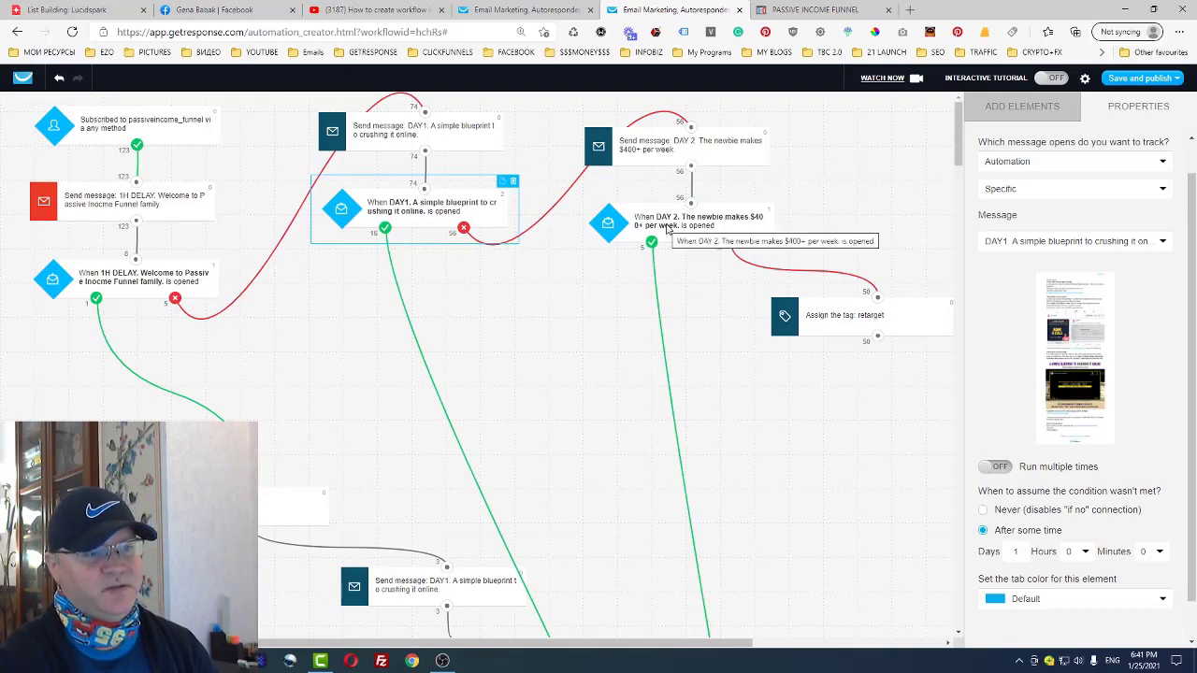
scroll(680, 258, "down", 10)
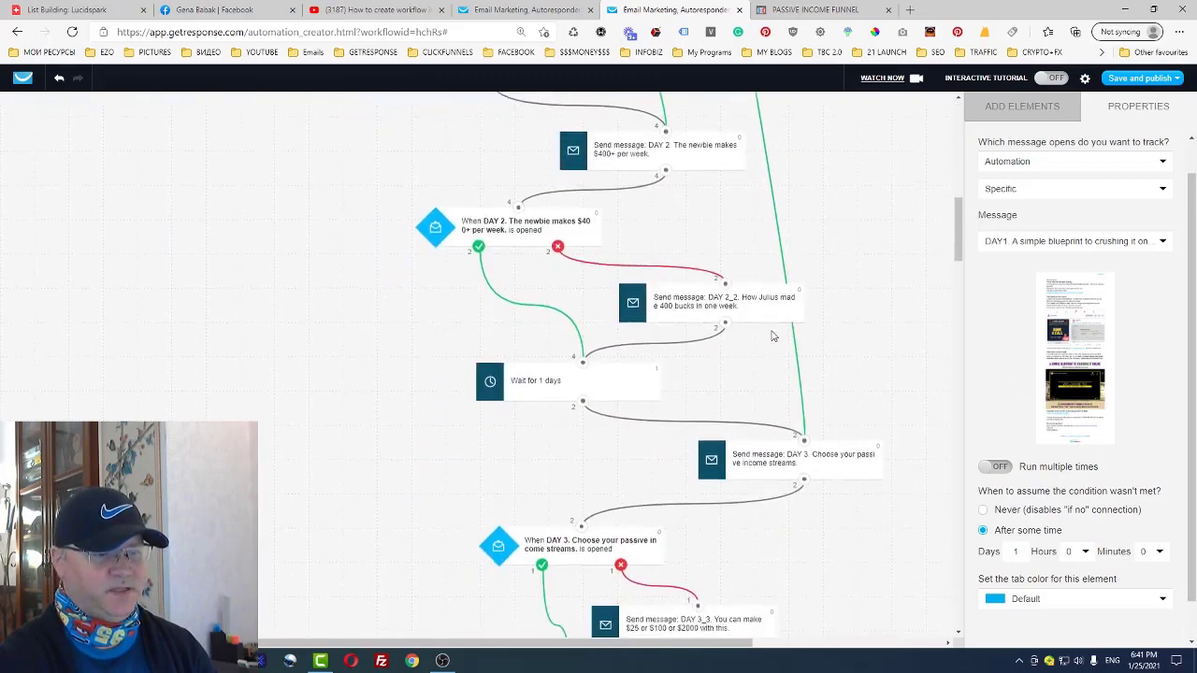
scroll(767, 331, "up", 10)
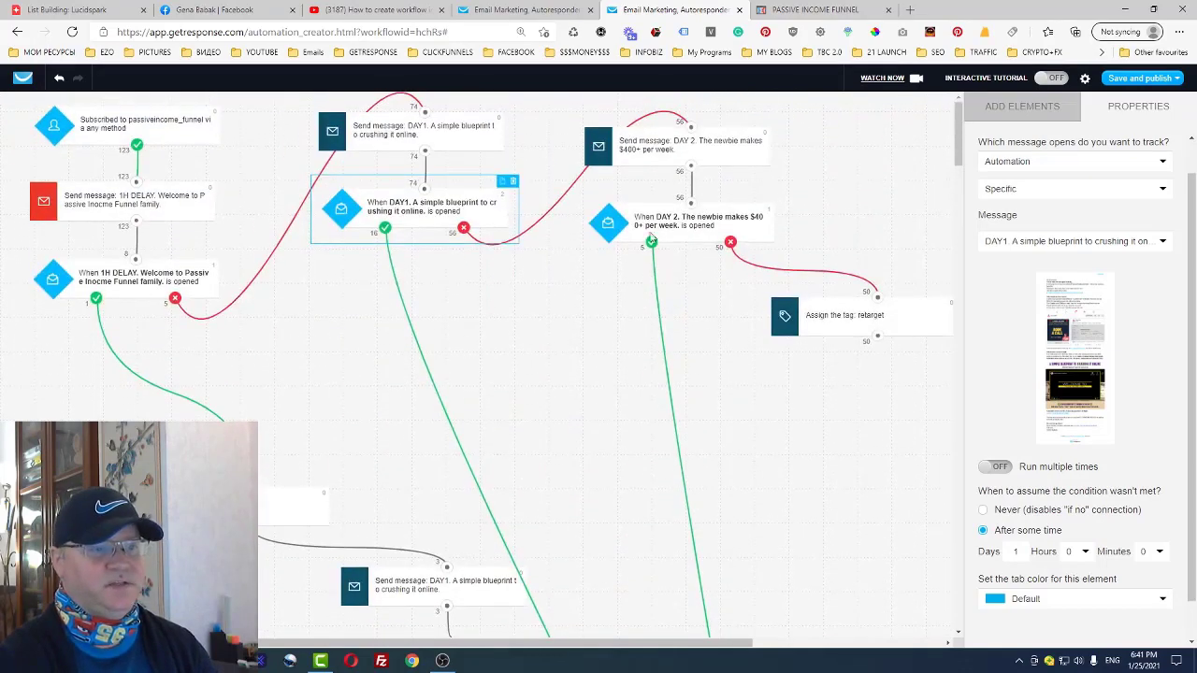
Inspect the Assign the tag: retarget element and browse its selectable tags without changing the selection.
left_click(849, 320)
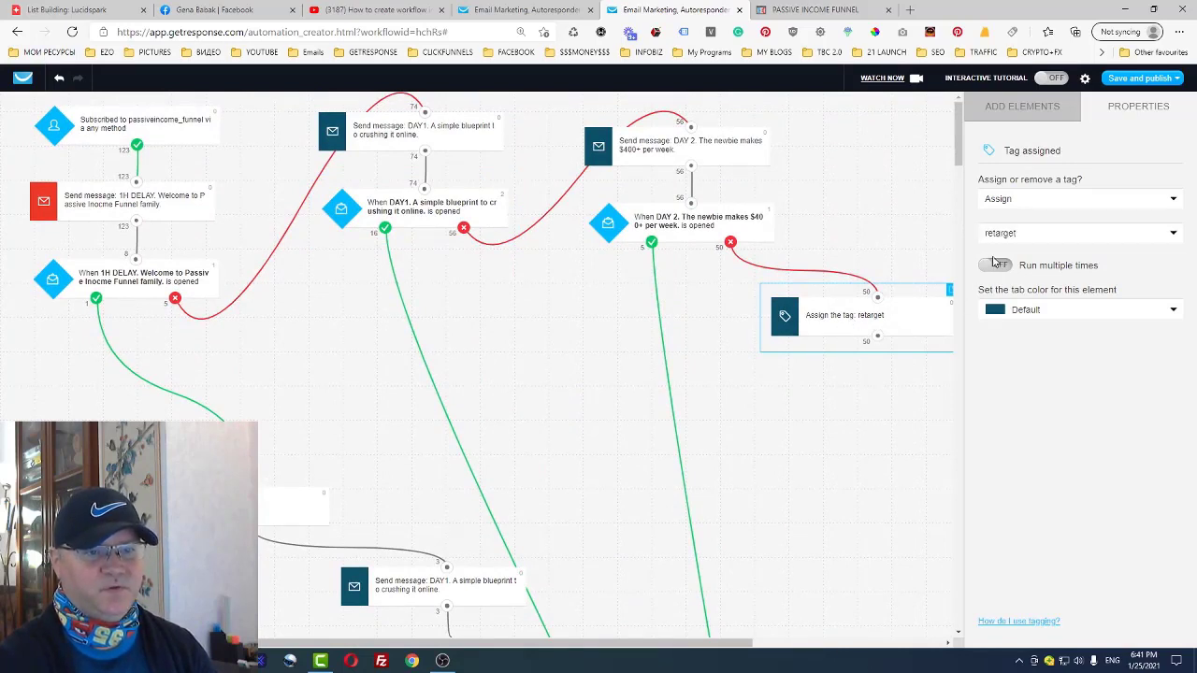
left_click(1172, 234)
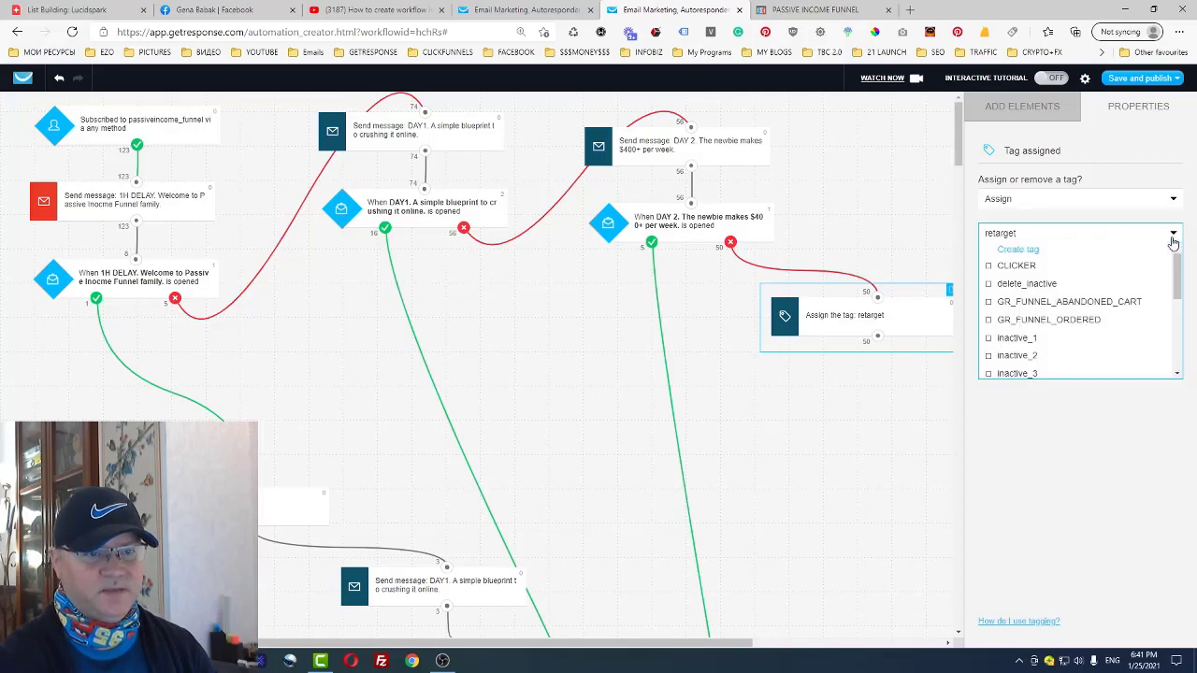
left_click_drag(1178, 271, 1180, 318)
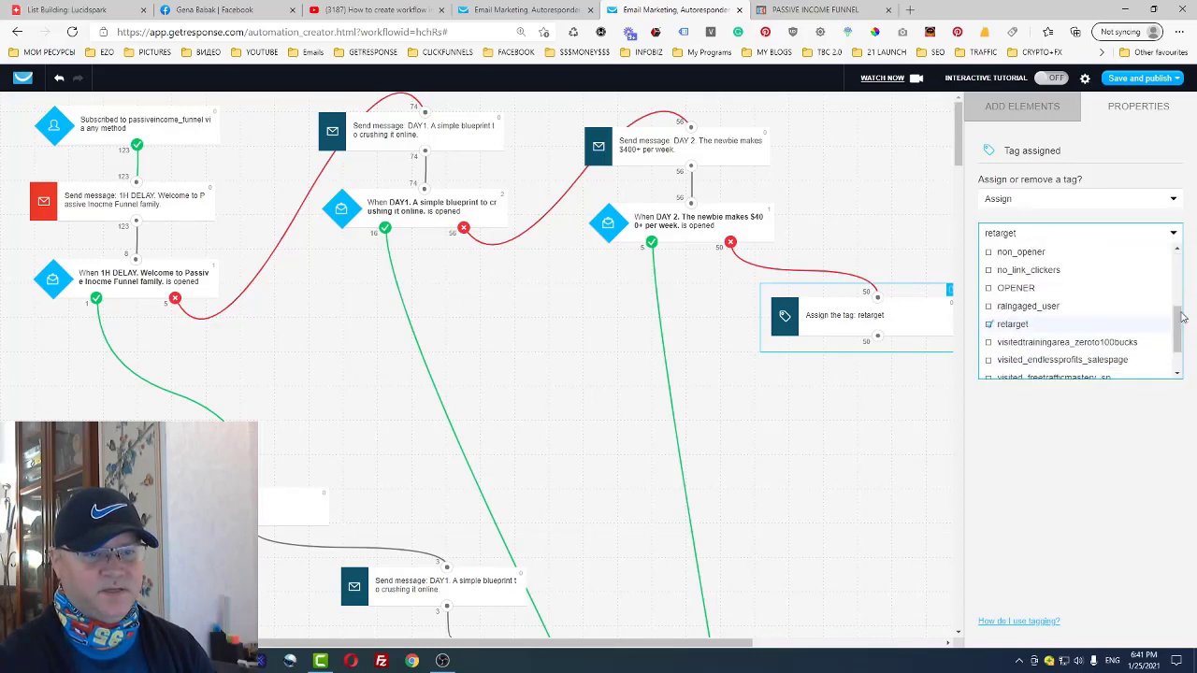
left_click(889, 180)
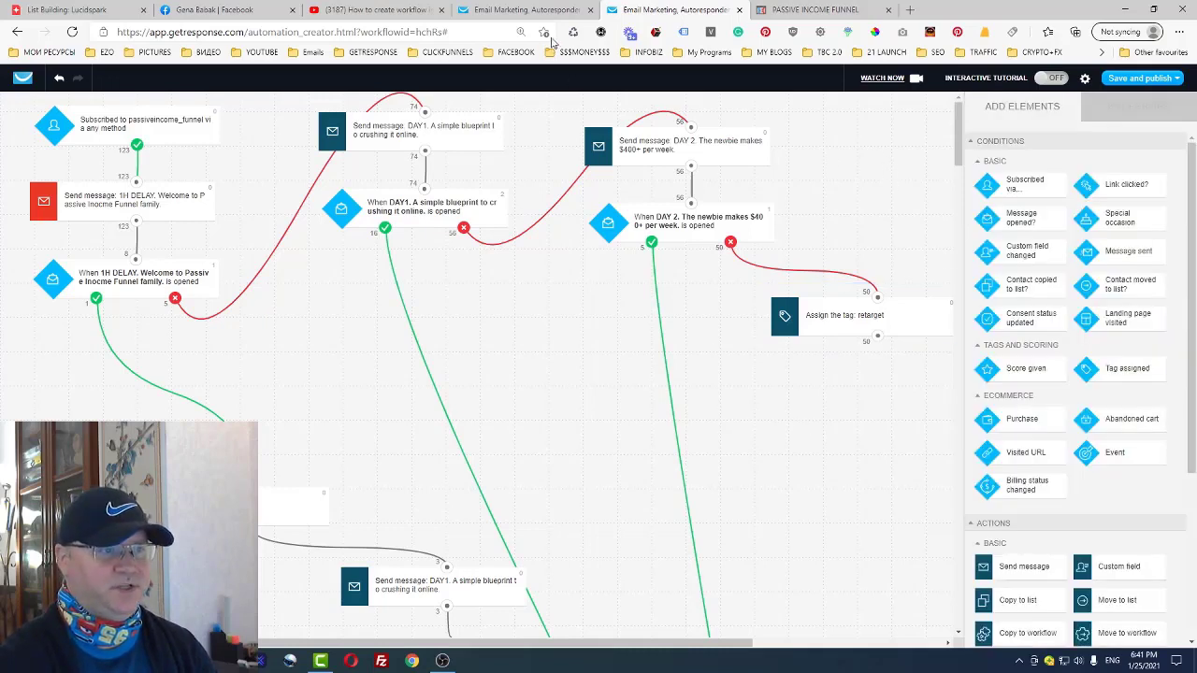
In the Automation messages browser tab, go to the Workflows list and open the workflow created Dec 26, 2020 at 2:08 pm.
left_click(511, 10)
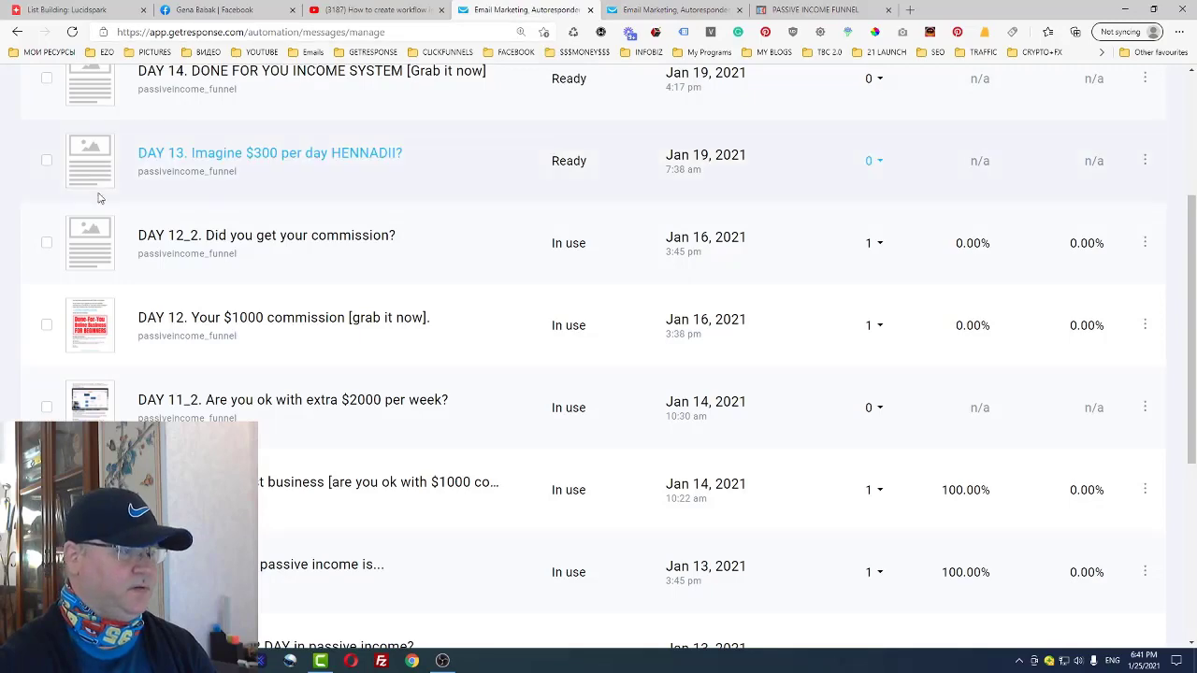
scroll(246, 147, "up", 3)
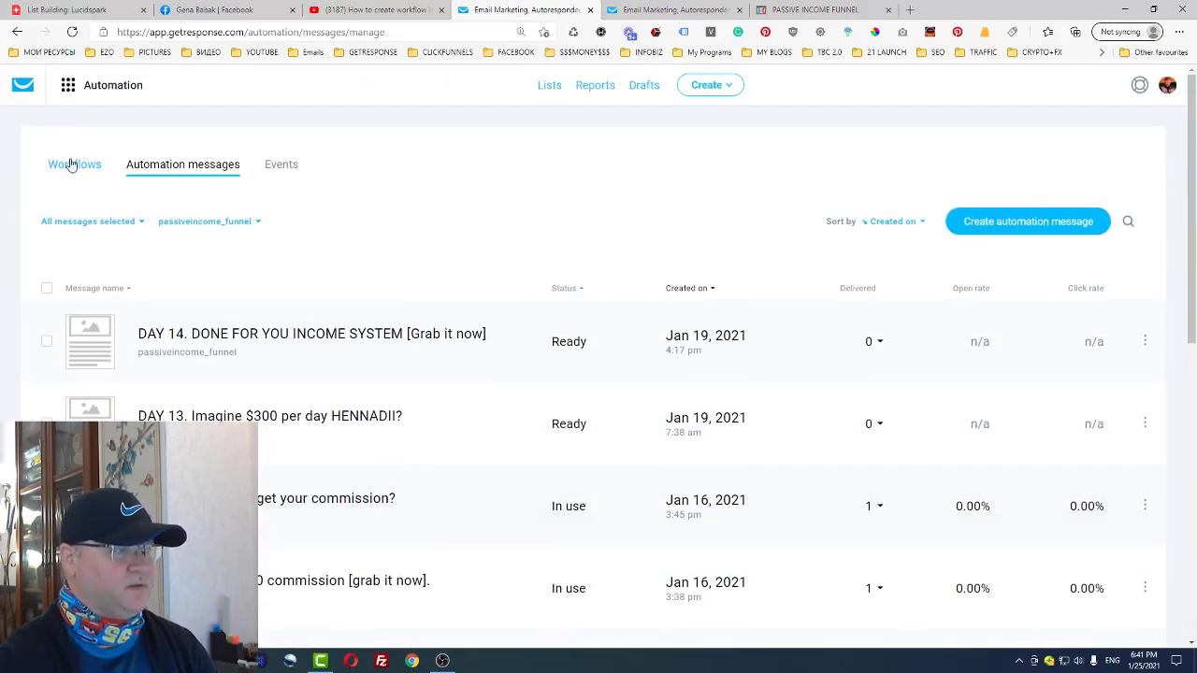
left_click(79, 166)
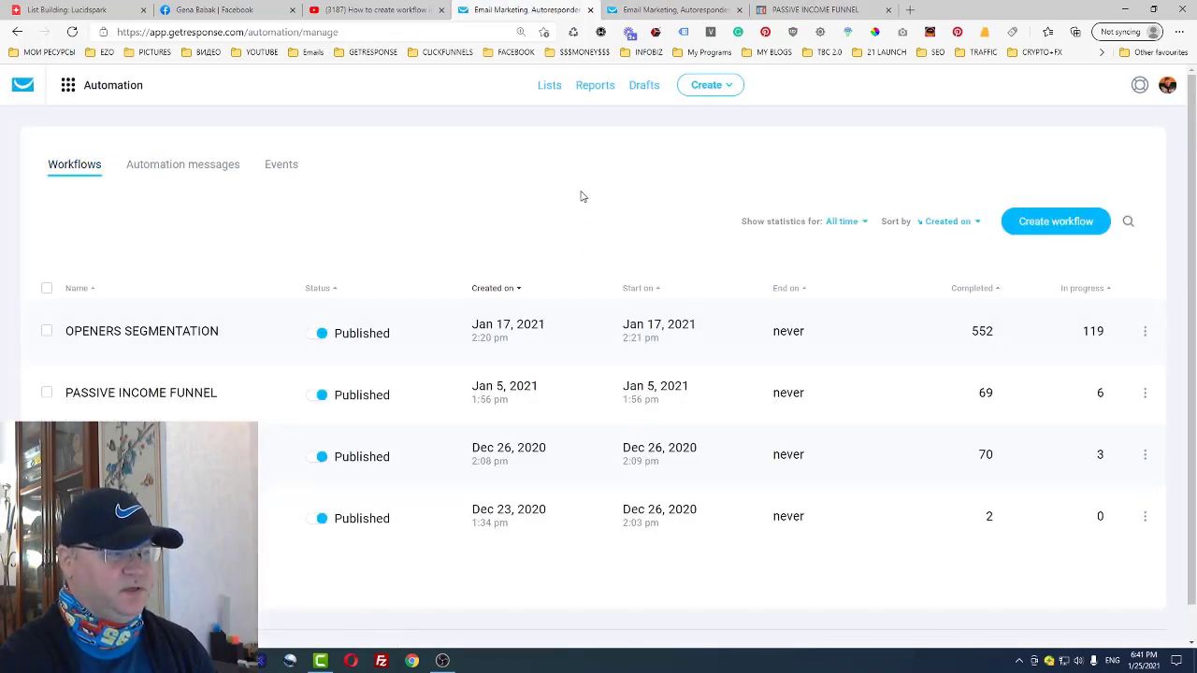
left_click(187, 455)
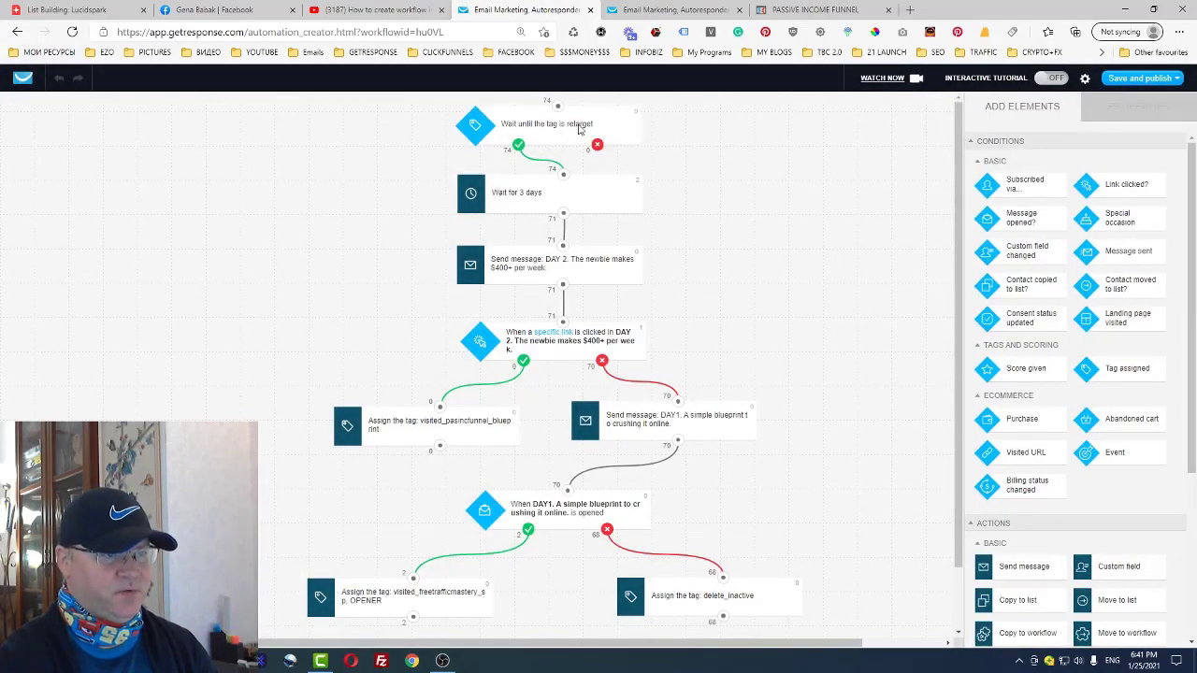
Check the retarget tag assignment in the PASSIVE INCOME FUNNEL workflow and return to the workflow that waits for that tag.
left_click(681, 10)
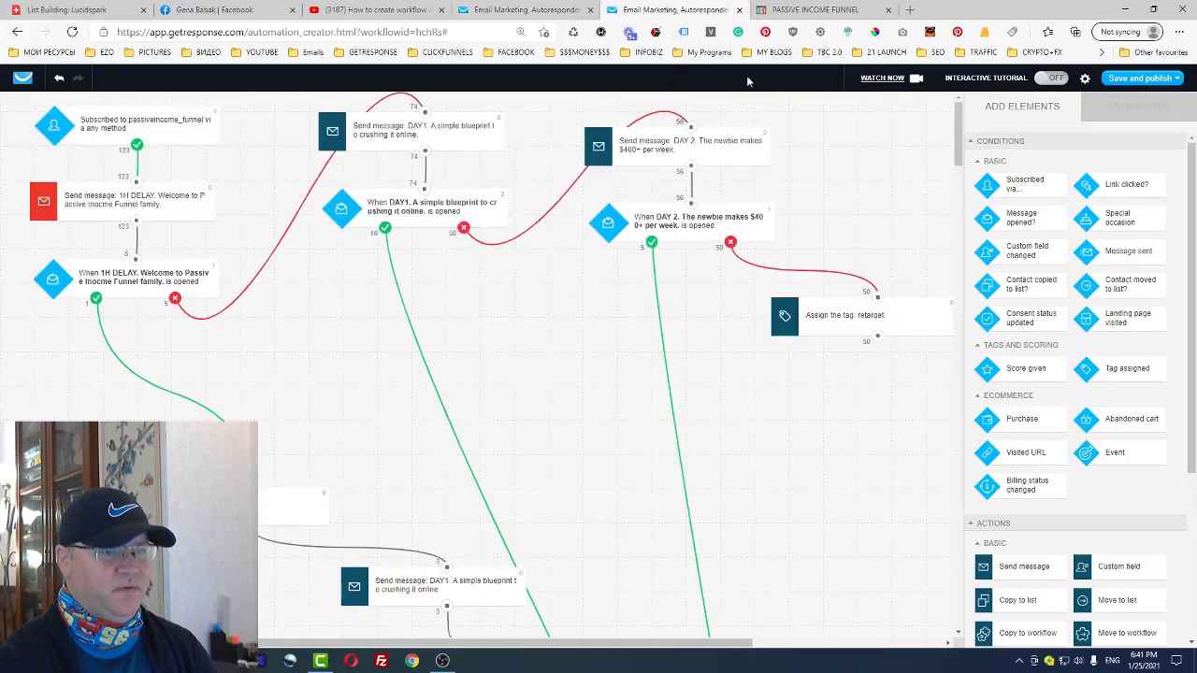
left_click(844, 321)
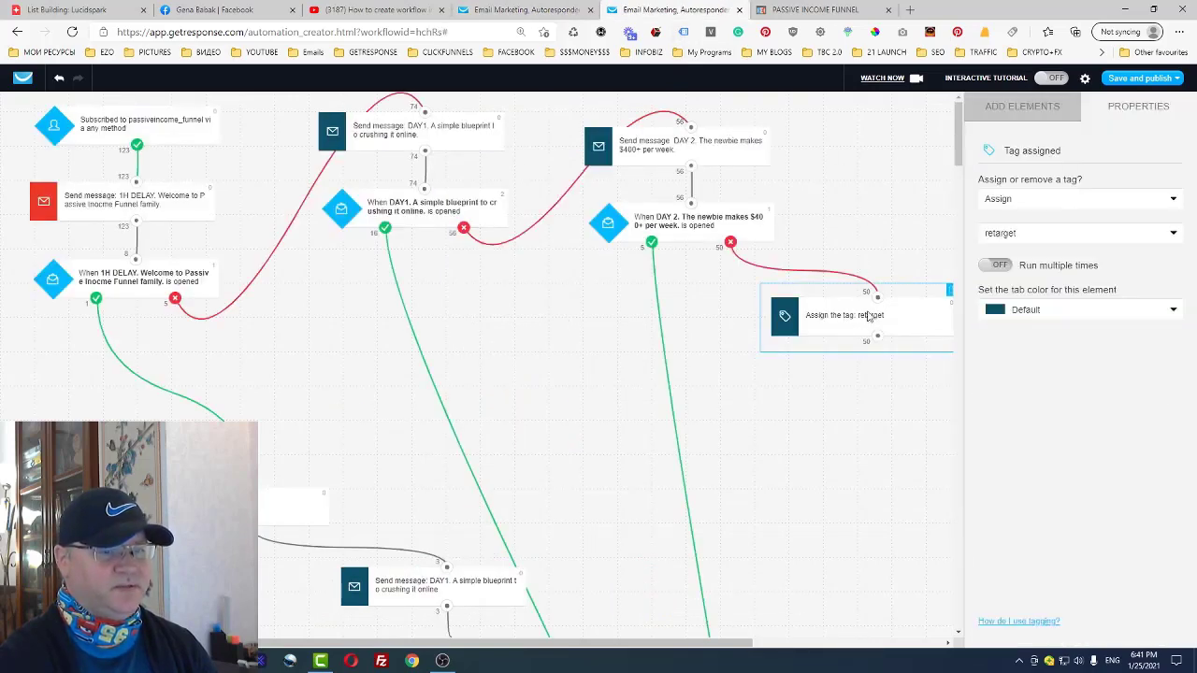
left_click(515, 11)
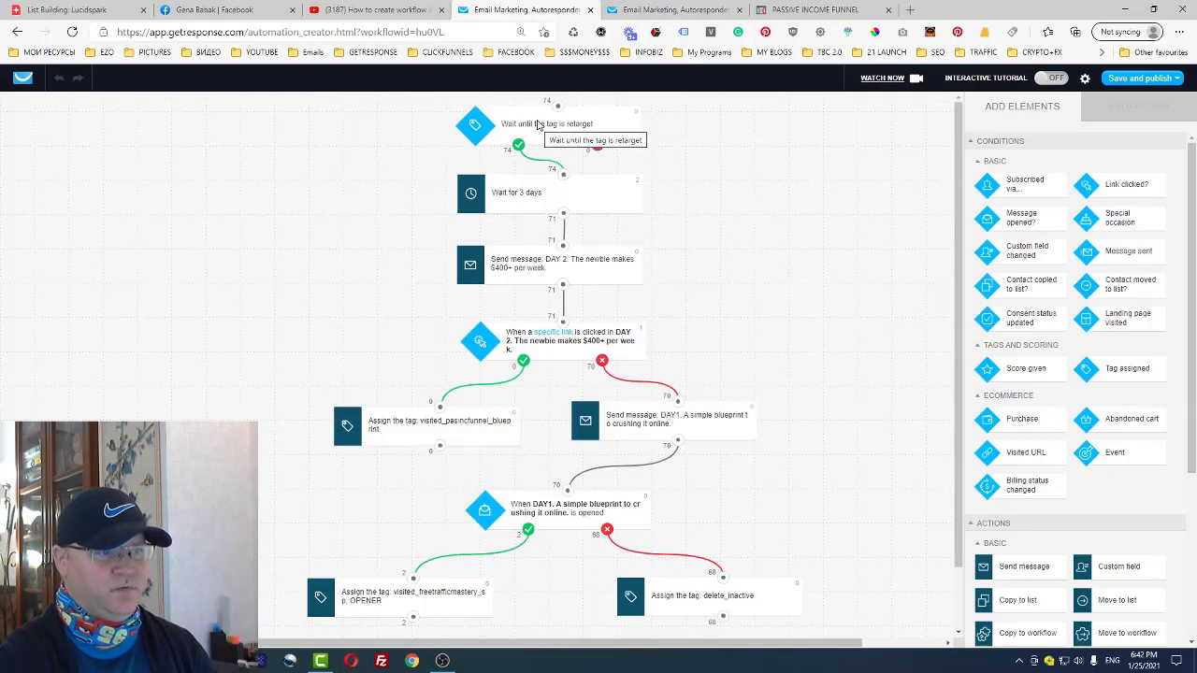
Set the wait following the retarget tag condition to 2 days.
left_click(532, 197)
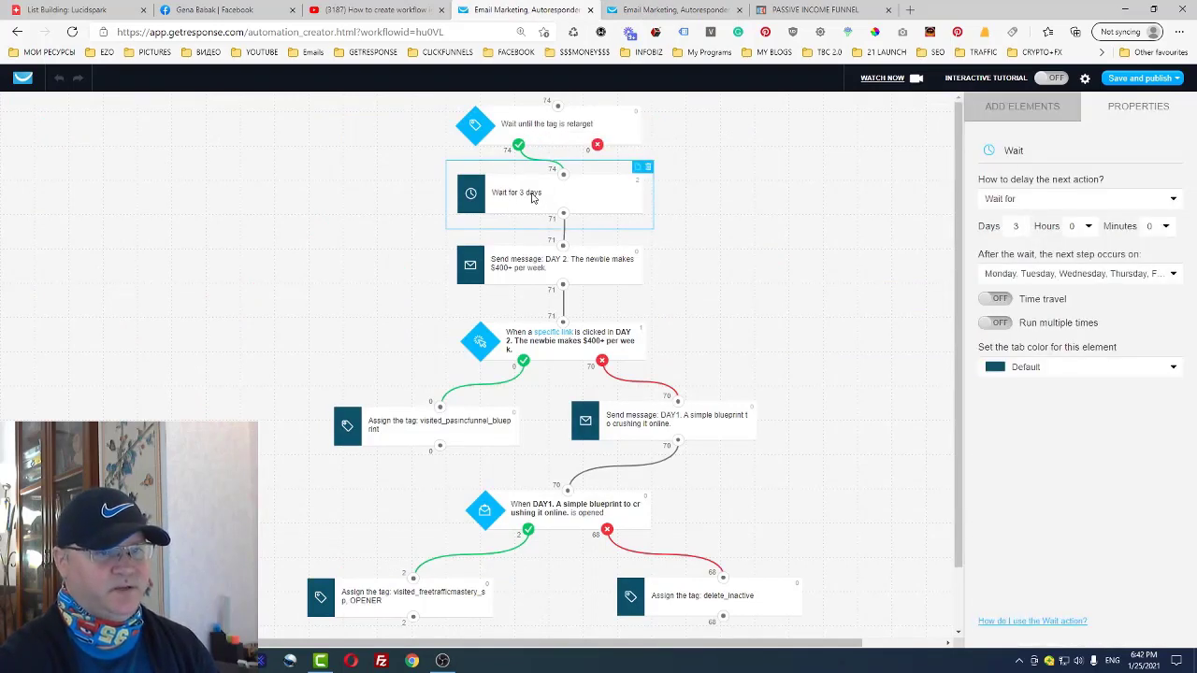
left_click(1017, 225)
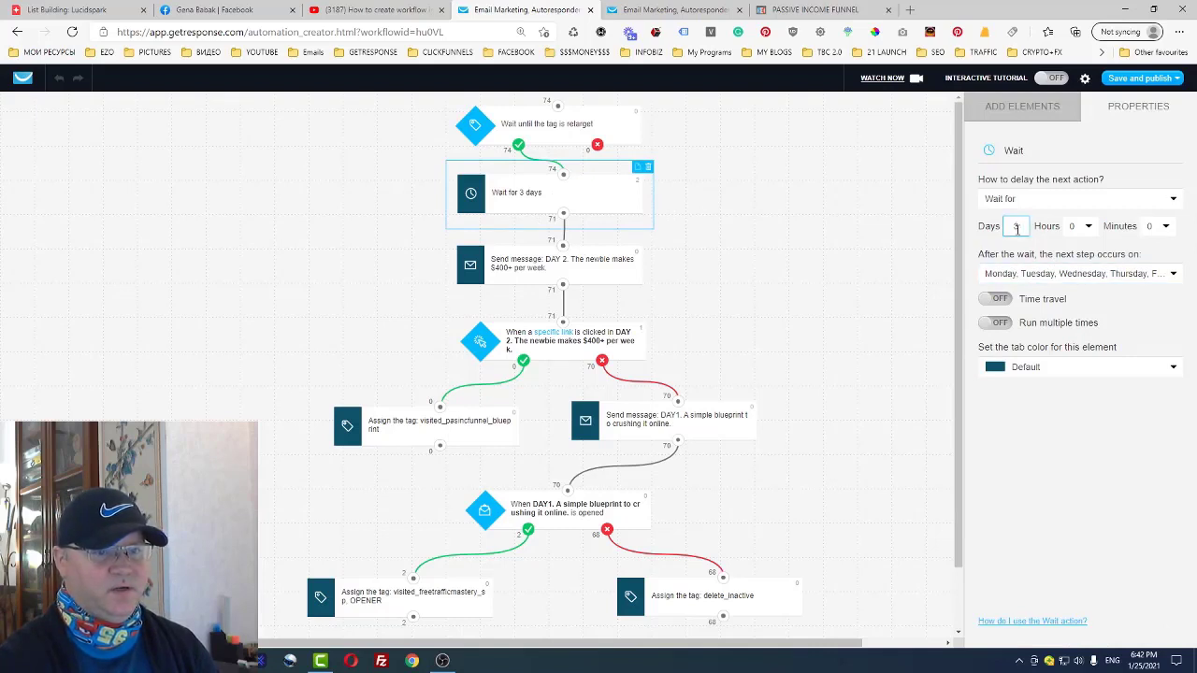
key("BackSpace")
type("20")
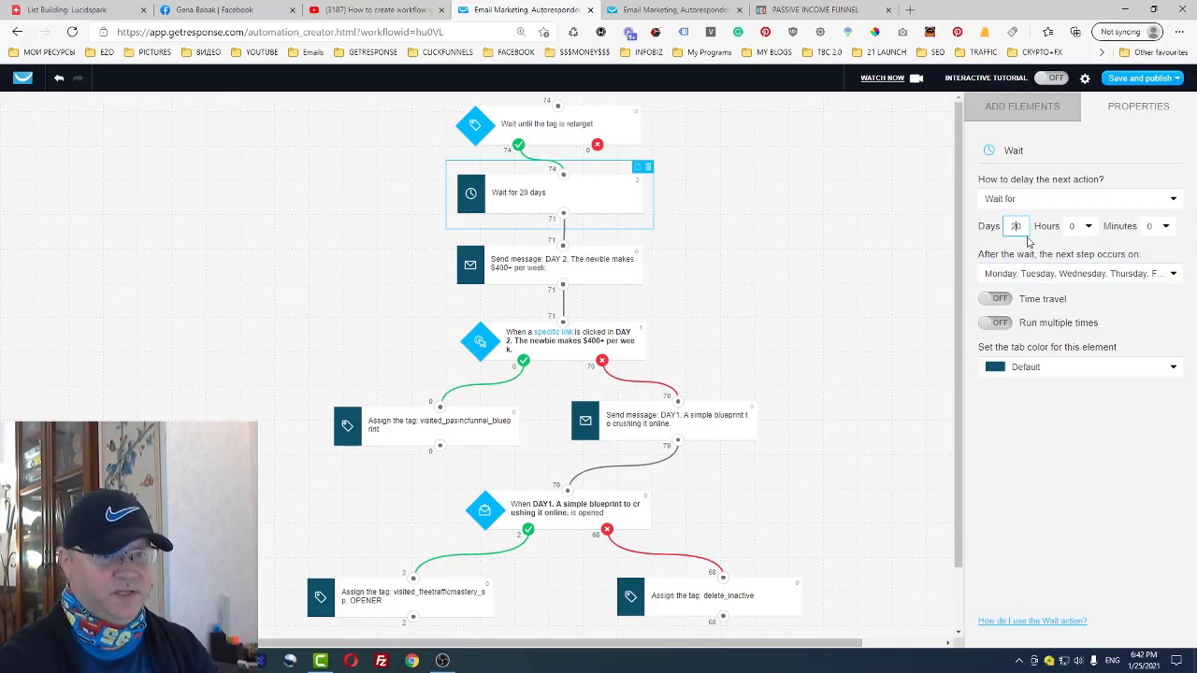
key("BackSpace")
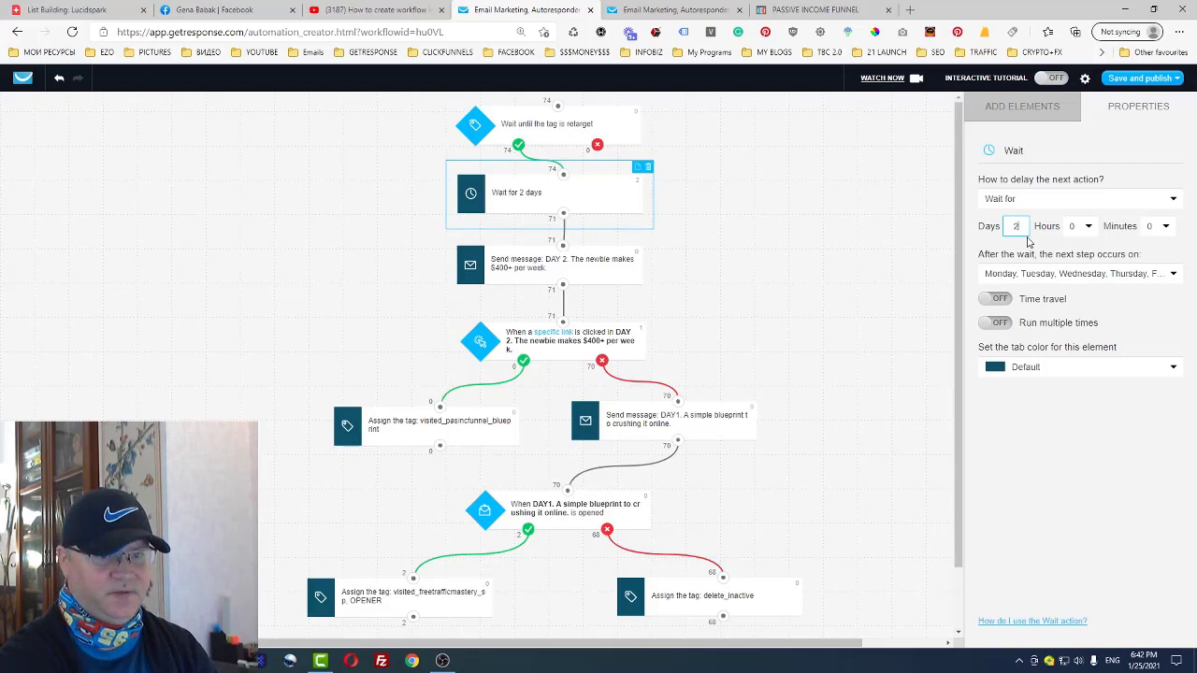
left_click(831, 243)
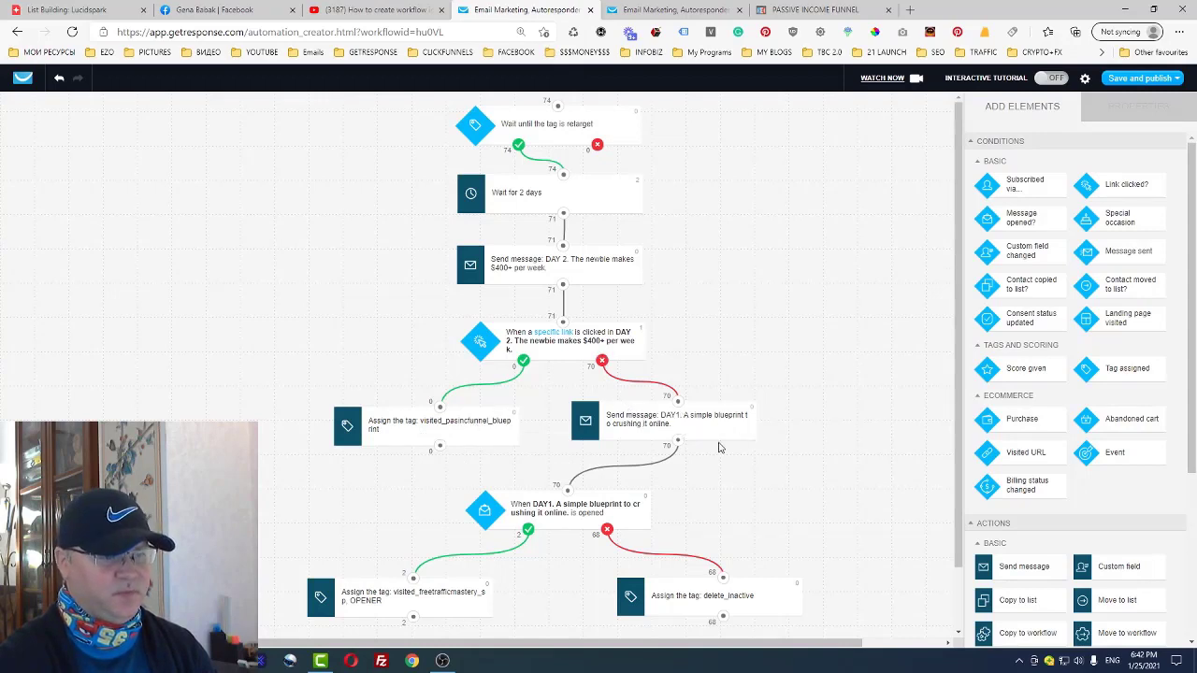
Inspect the Assign the tag: delete_inactive element at the end of the unopened branch and return to the PASSIVE INCOME FUNNEL workflow.
scroll(748, 437, "down", 1)
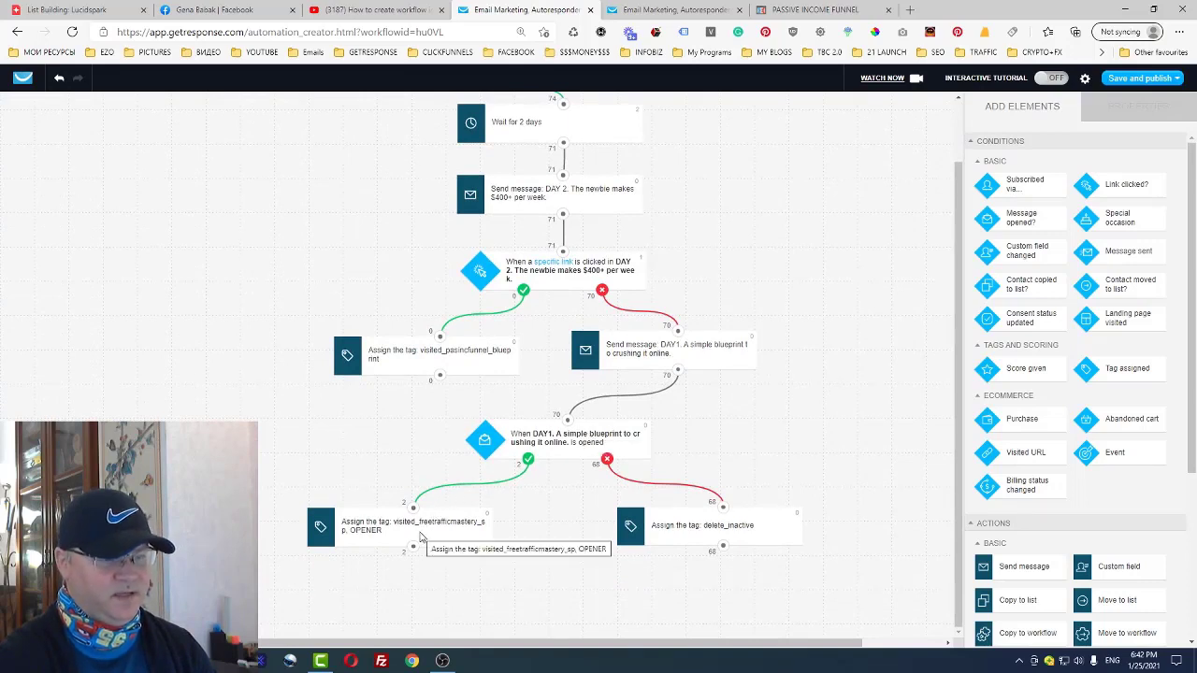
left_click(701, 530)
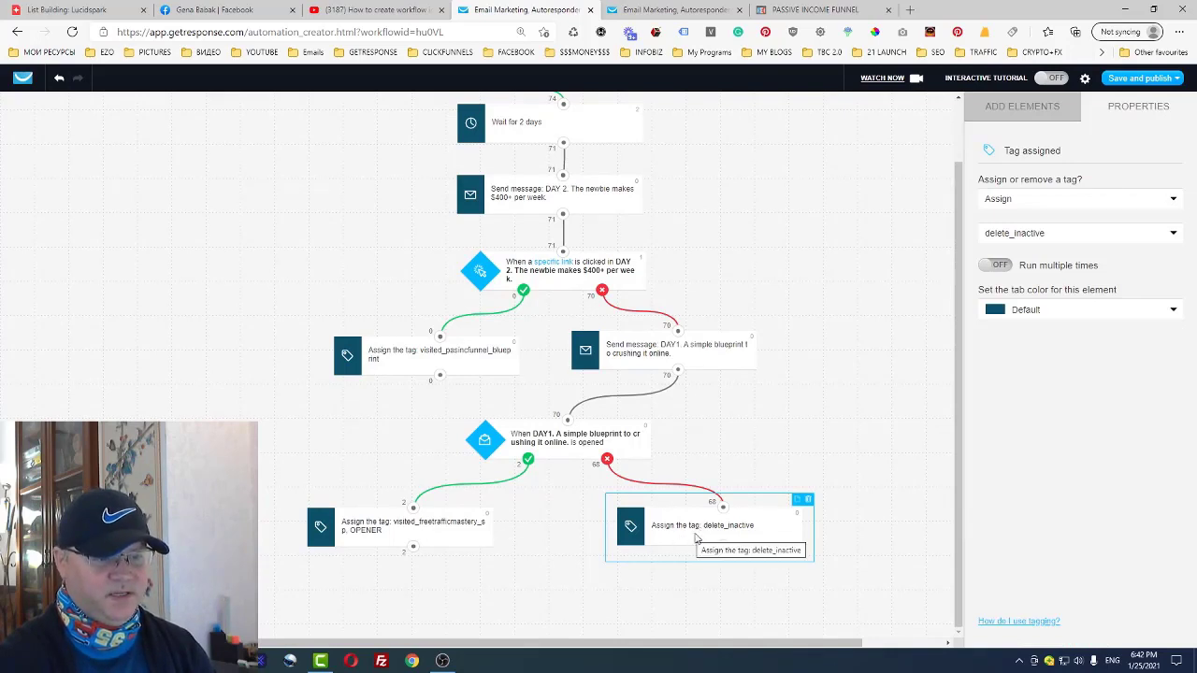
left_click(633, 14)
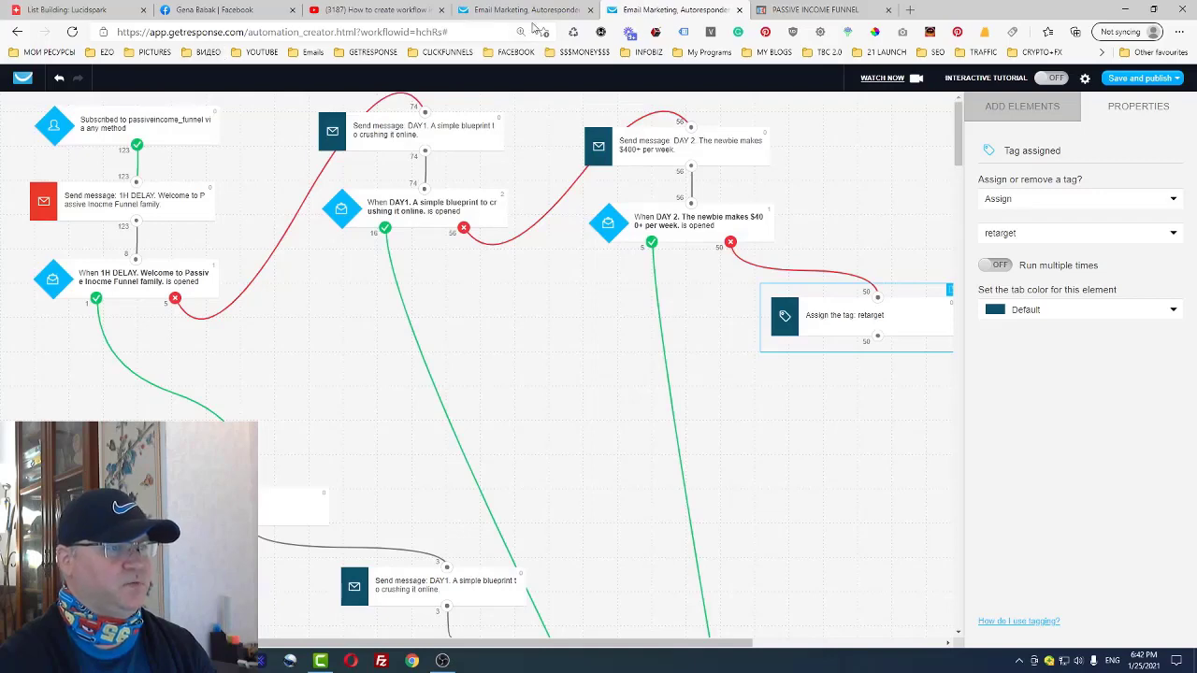
In a new browser tab, go to GetResponse's Automation workflows and open the one that waits for the delete_inactive tag.
left_click(487, 14)
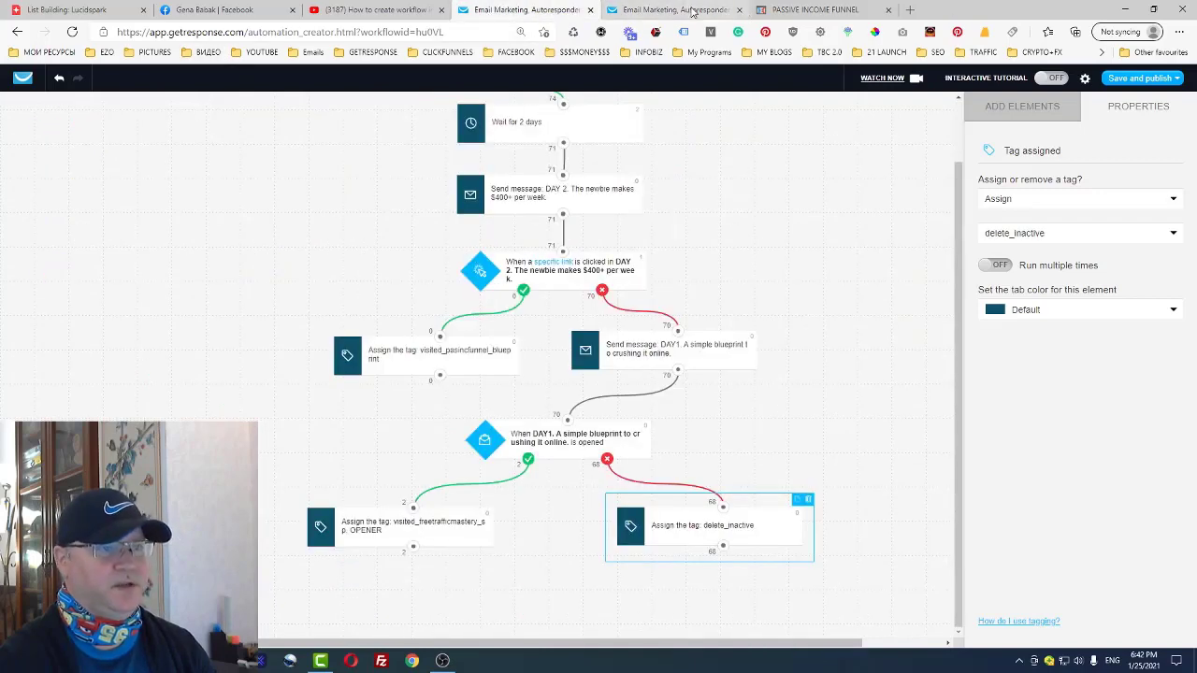
left_click(909, 10)
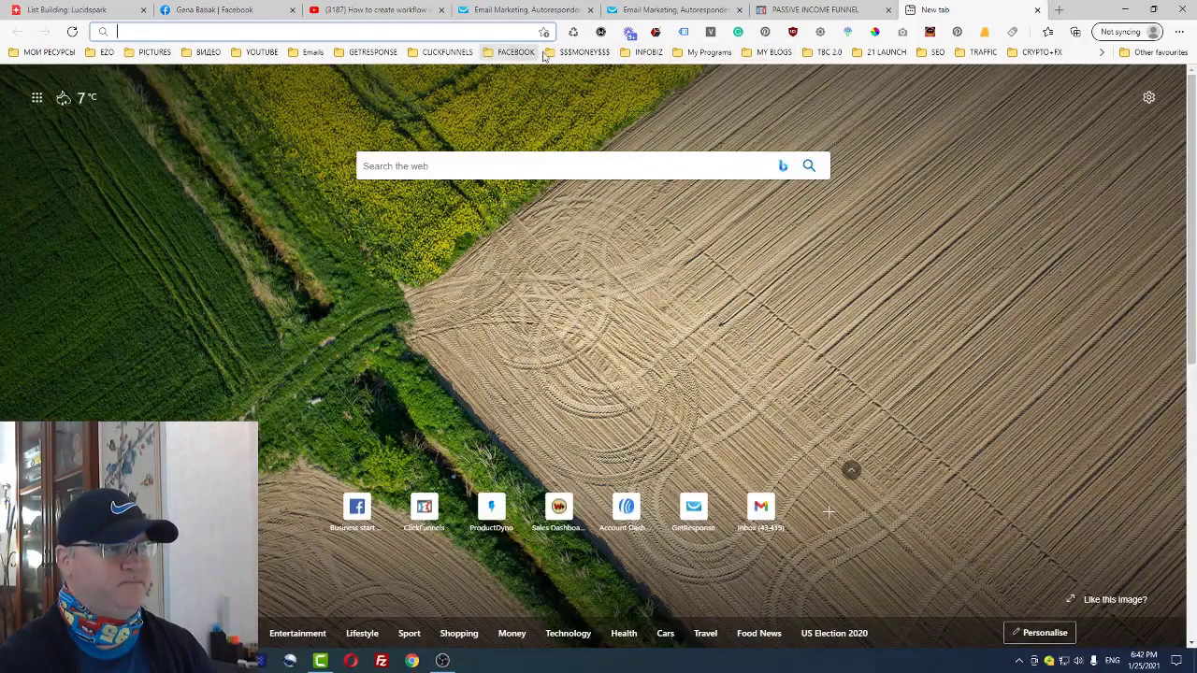
left_click(374, 52)
left_click(392, 71)
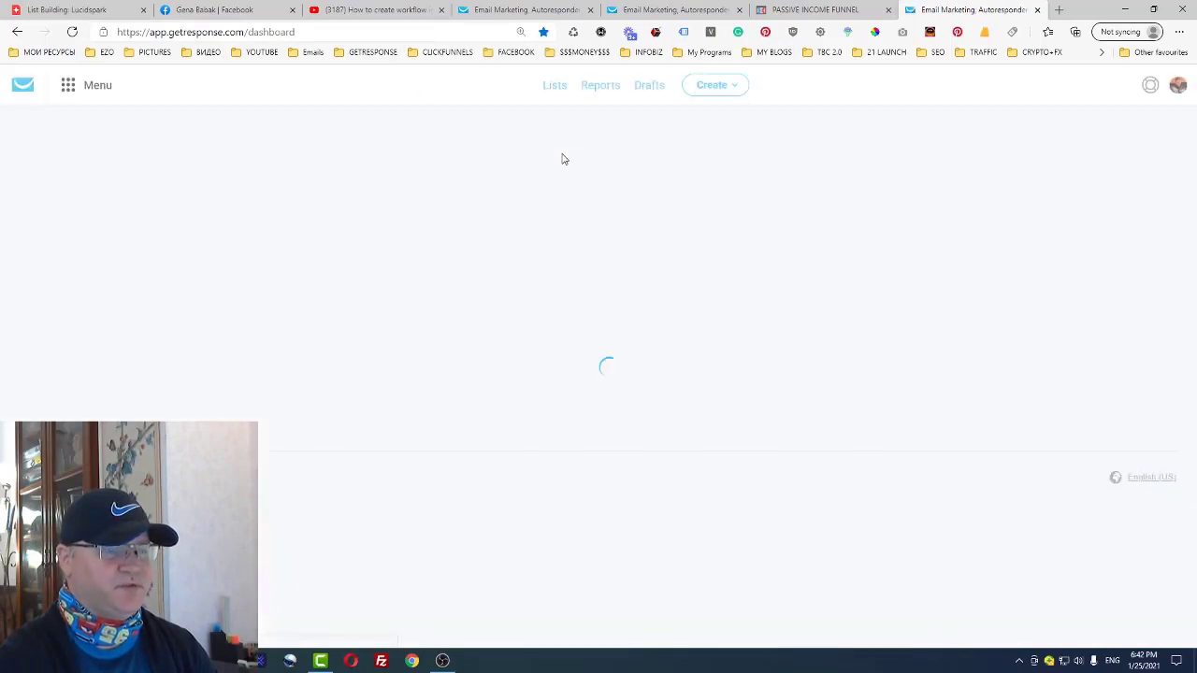
left_click(73, 89)
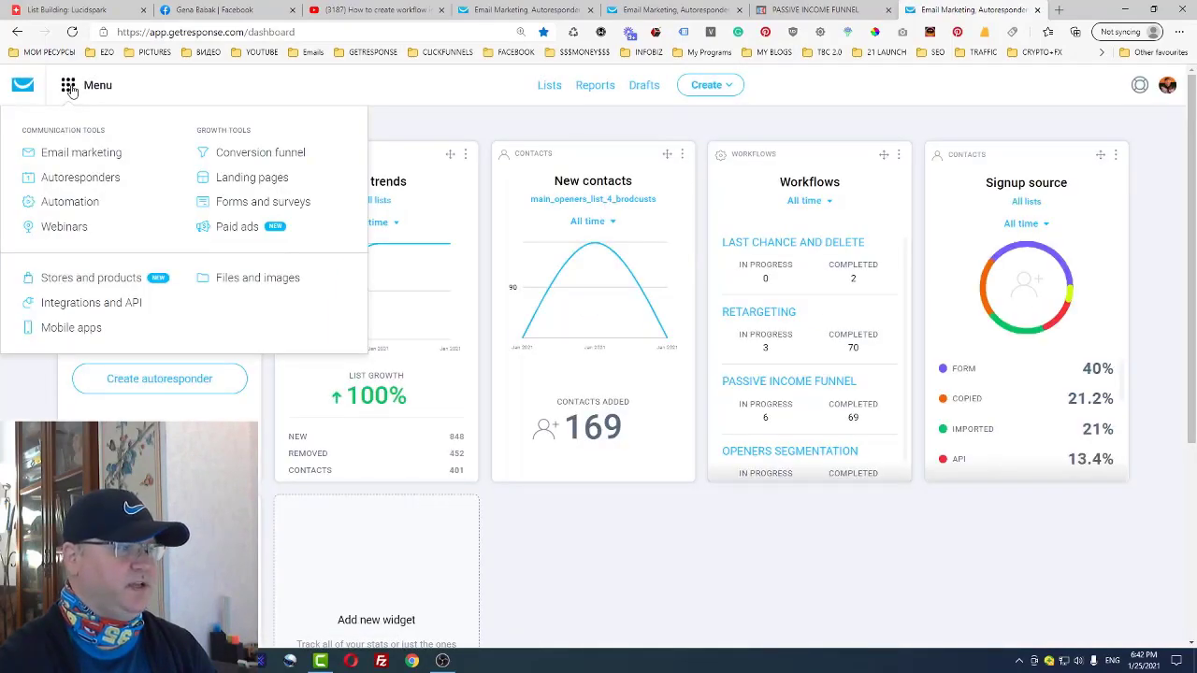
left_click(71, 202)
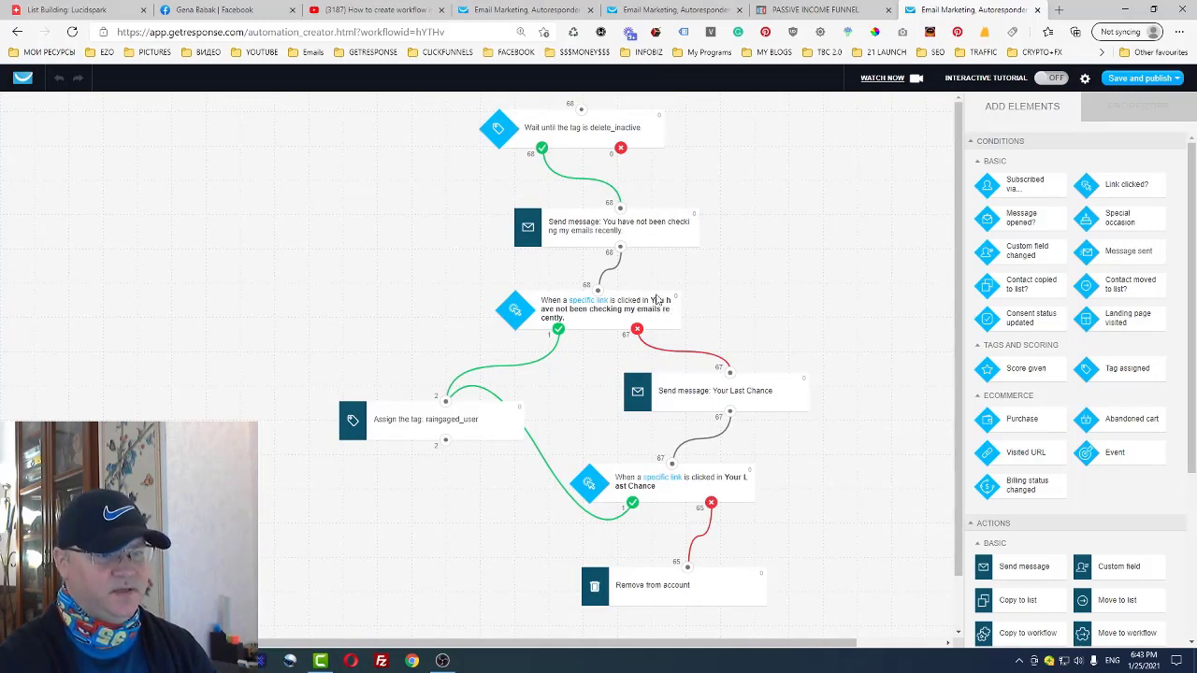
Examine the delete_inactive workflow through to its Remove from account element, checking back briefly on the PASSIVE INCOME FUNNEL workflow.
scroll(732, 374, "down", 1)
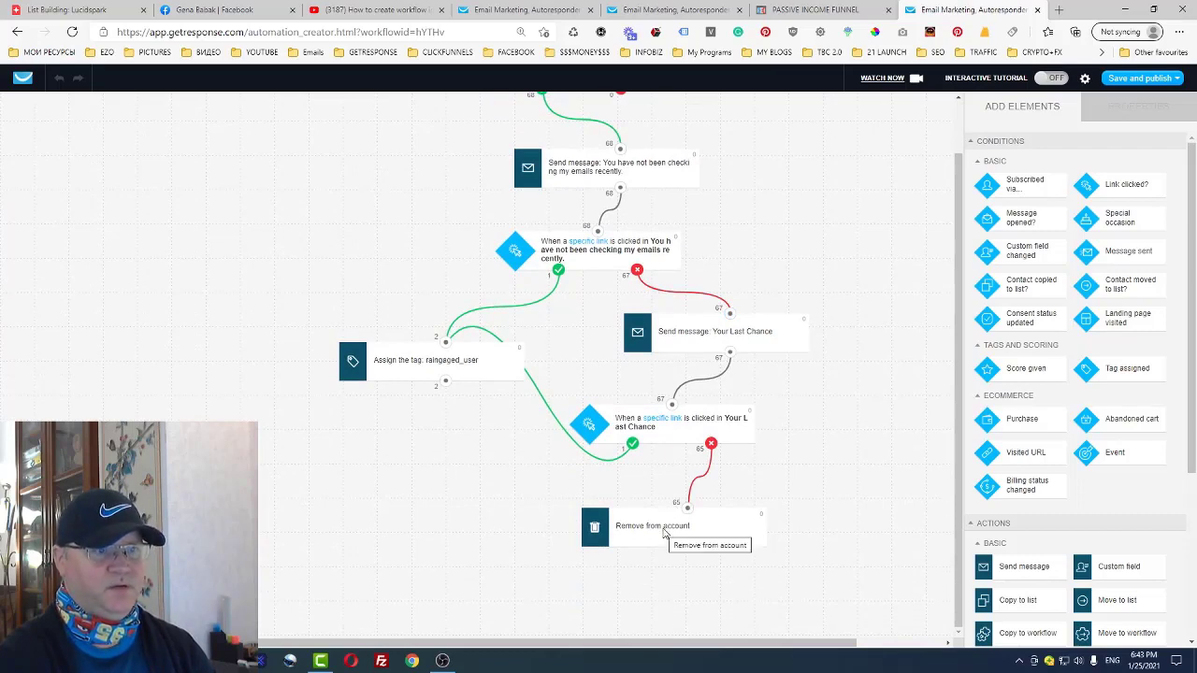
left_click(676, 11)
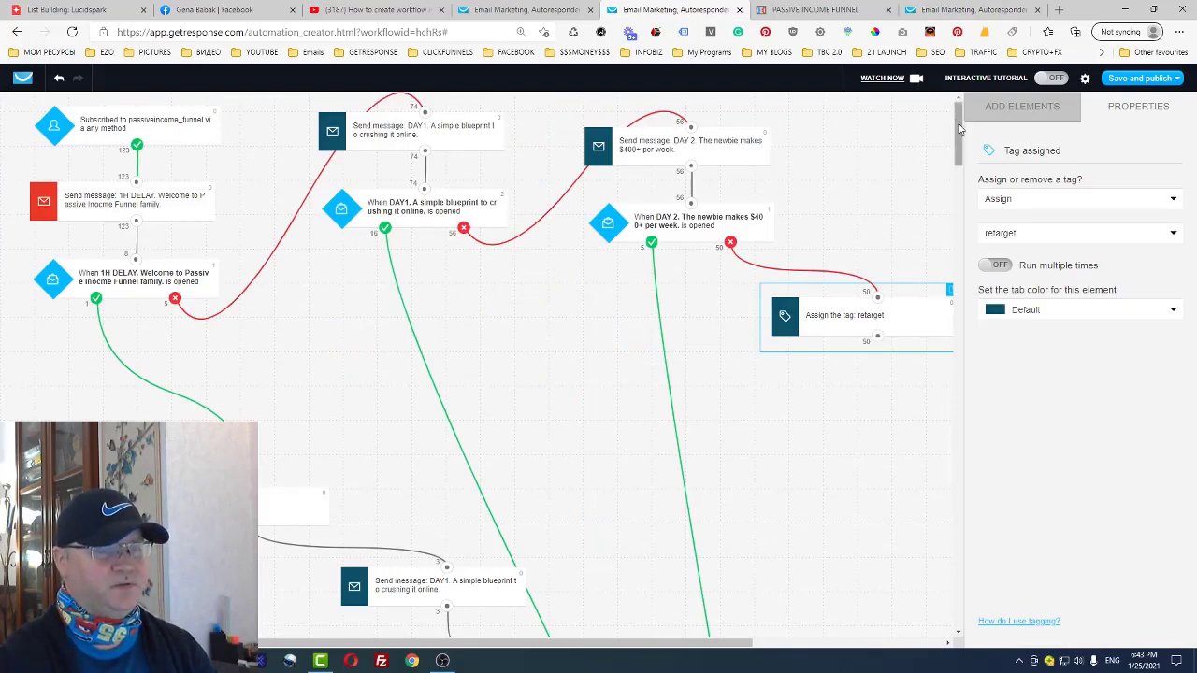
left_click(955, 11)
scroll(230, 178, "up", 1)
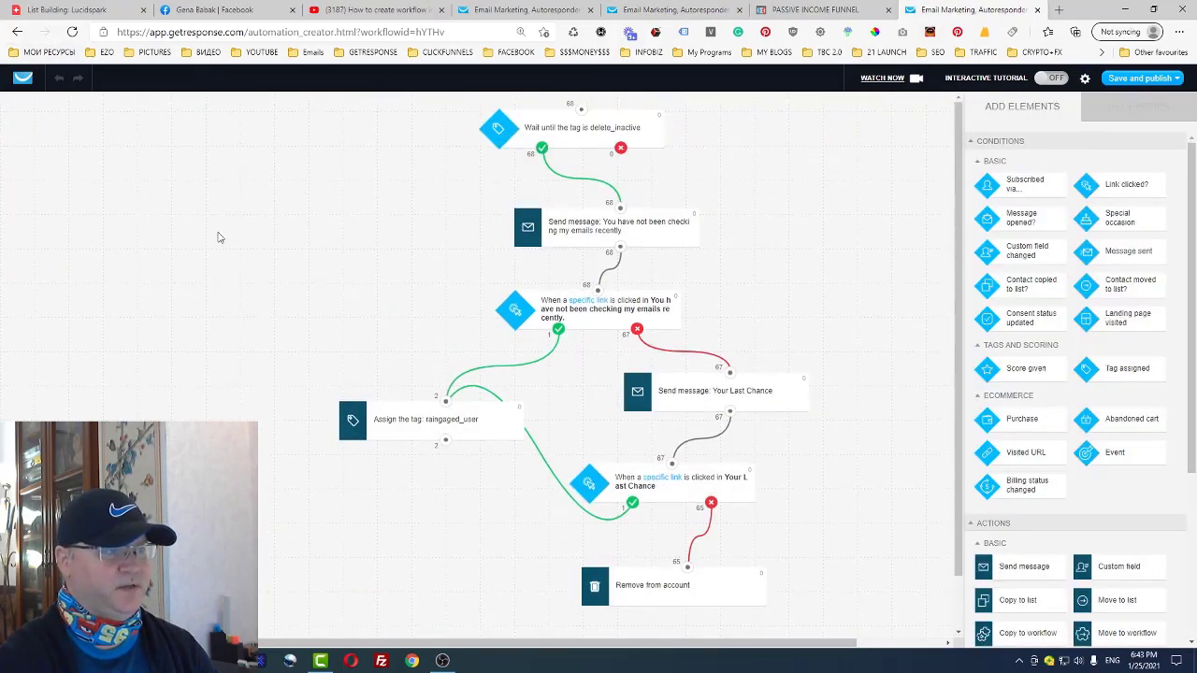
Leave the delete_inactive workflow for the Workflows list and open the OPENERS SEGMENTATION workflow.
left_click(17, 31)
left_click(659, 101)
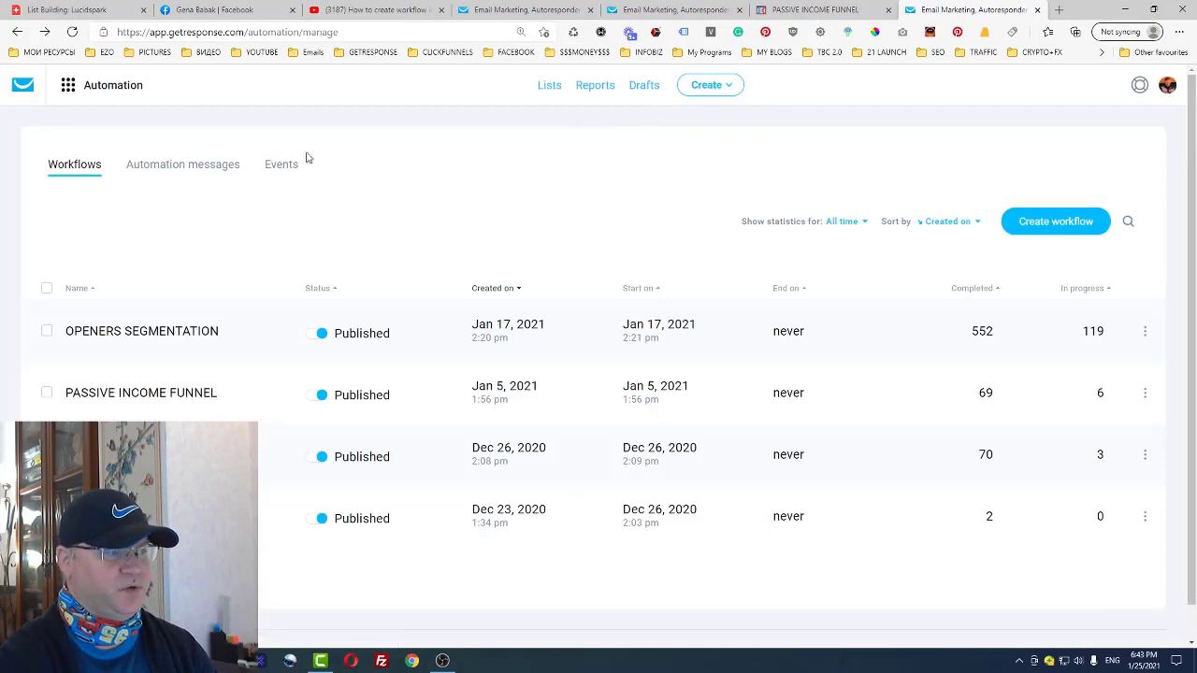
left_click(143, 332)
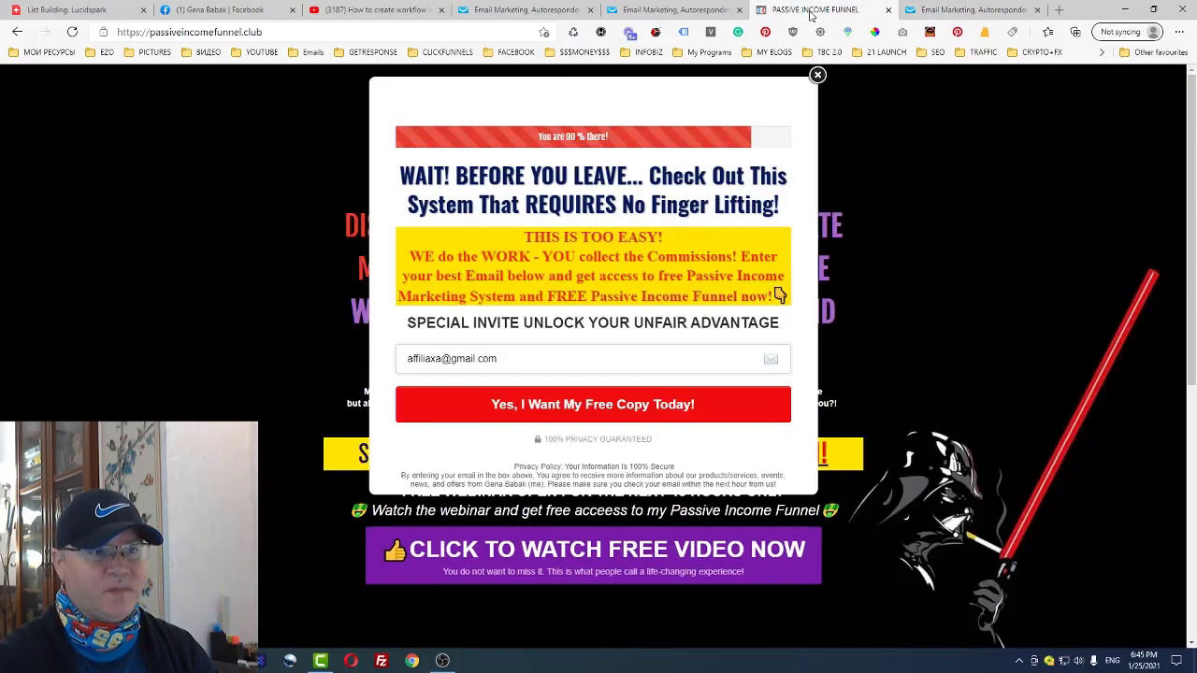
Switch to the PASSIVE INCOME FUNNEL landing page at passiveincomefunnel.club and dismiss its exit pop-up.
left_click(814, 11)
left_click(888, 98)
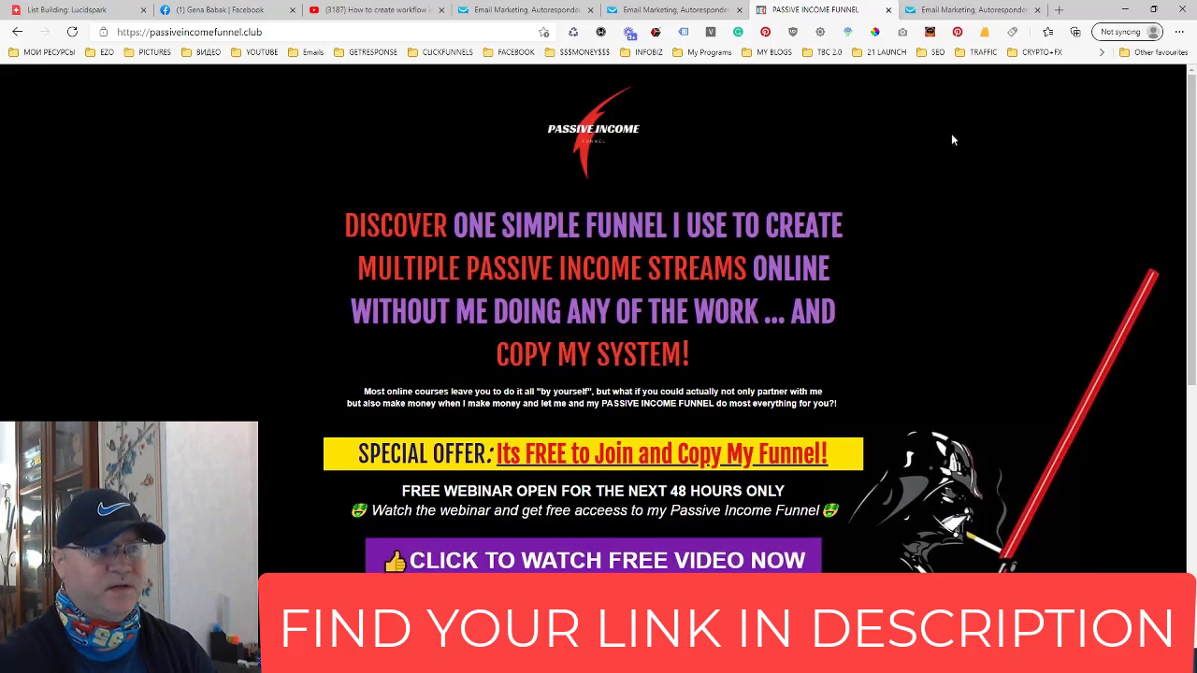